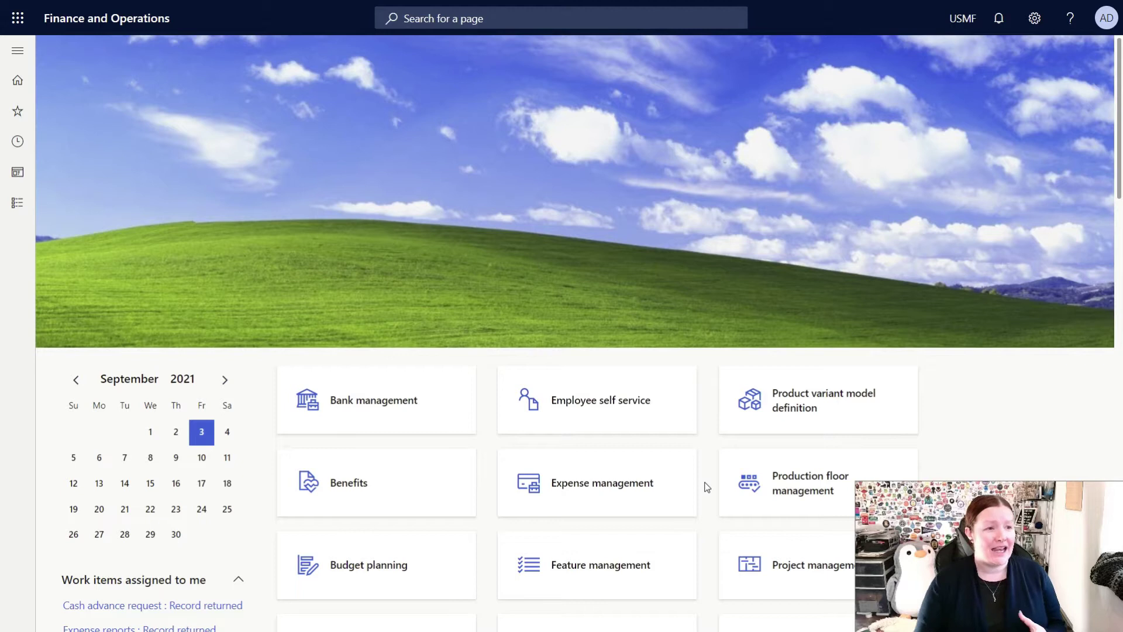
Go to Organization administration > Organizations > Operating units from the Modules pane
click(8, 206)
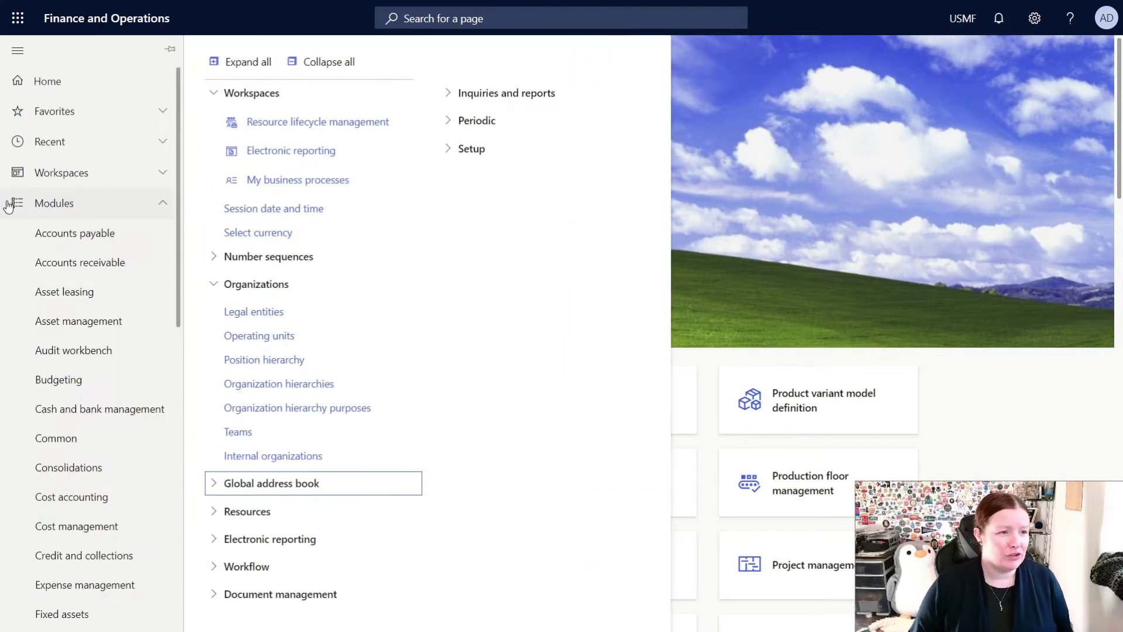
scroll(68, 462, down, 7)
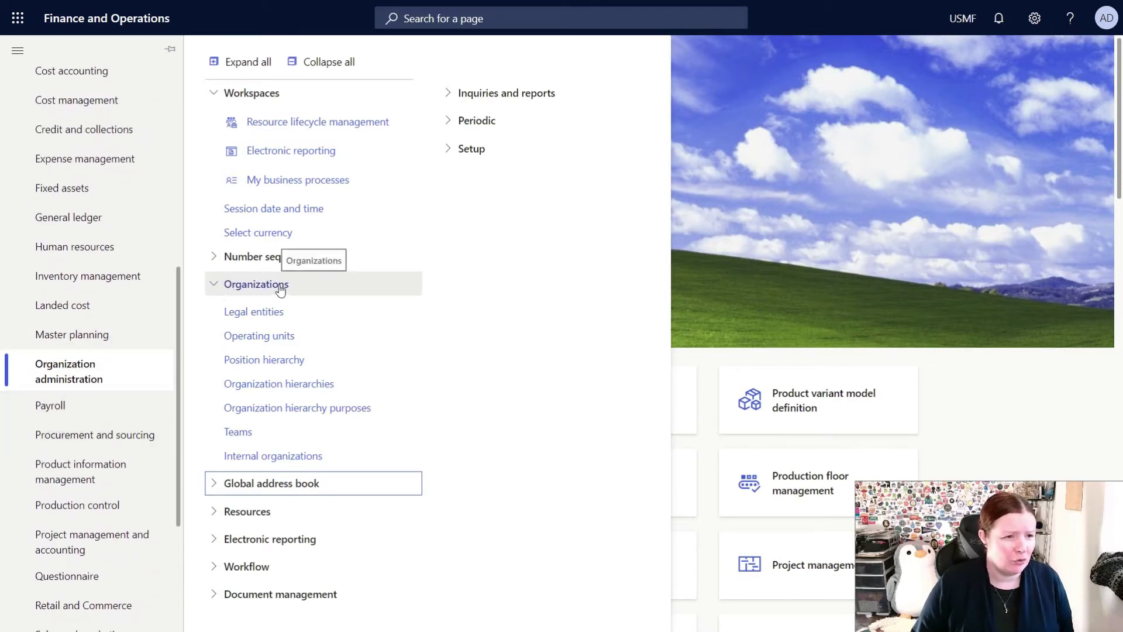
click(269, 336)
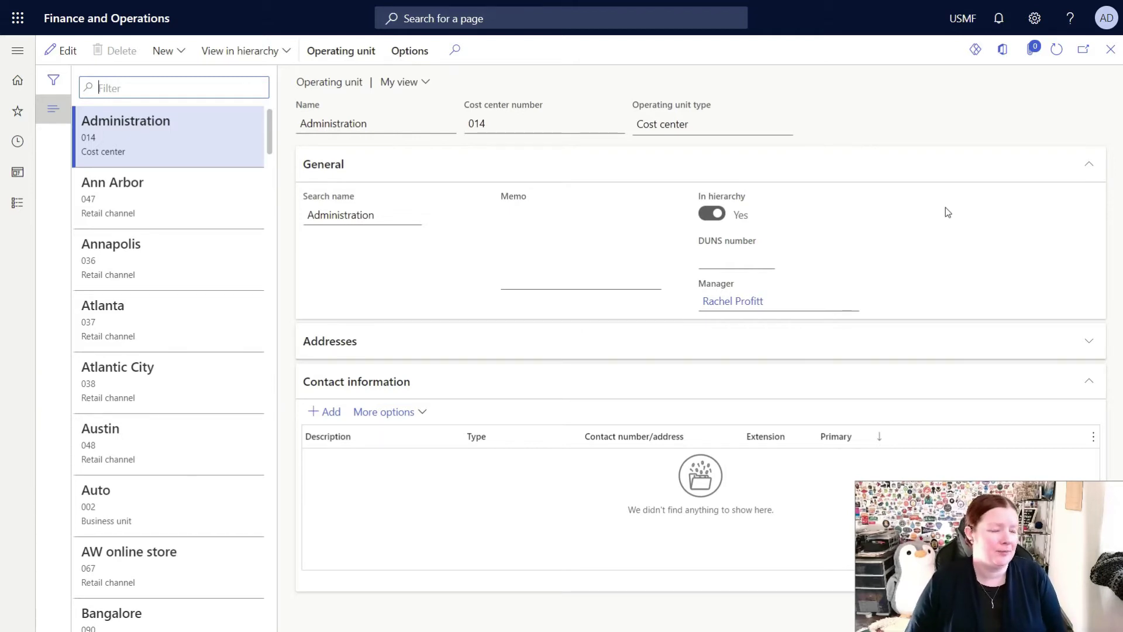
Start a new operating unit of type Department
click(177, 59)
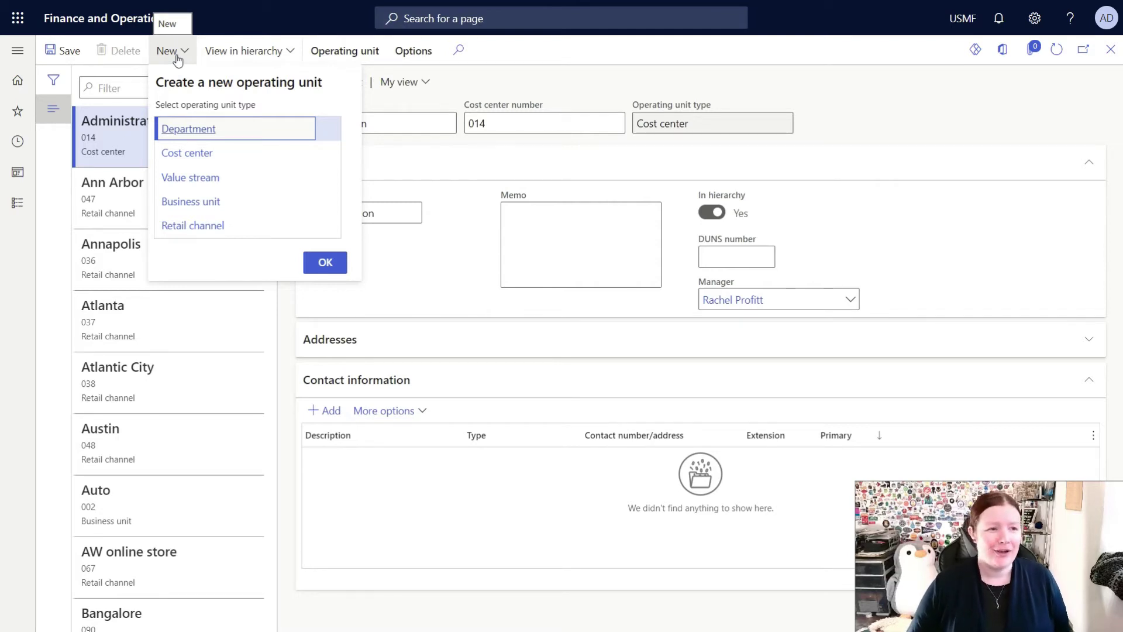
click(193, 130)
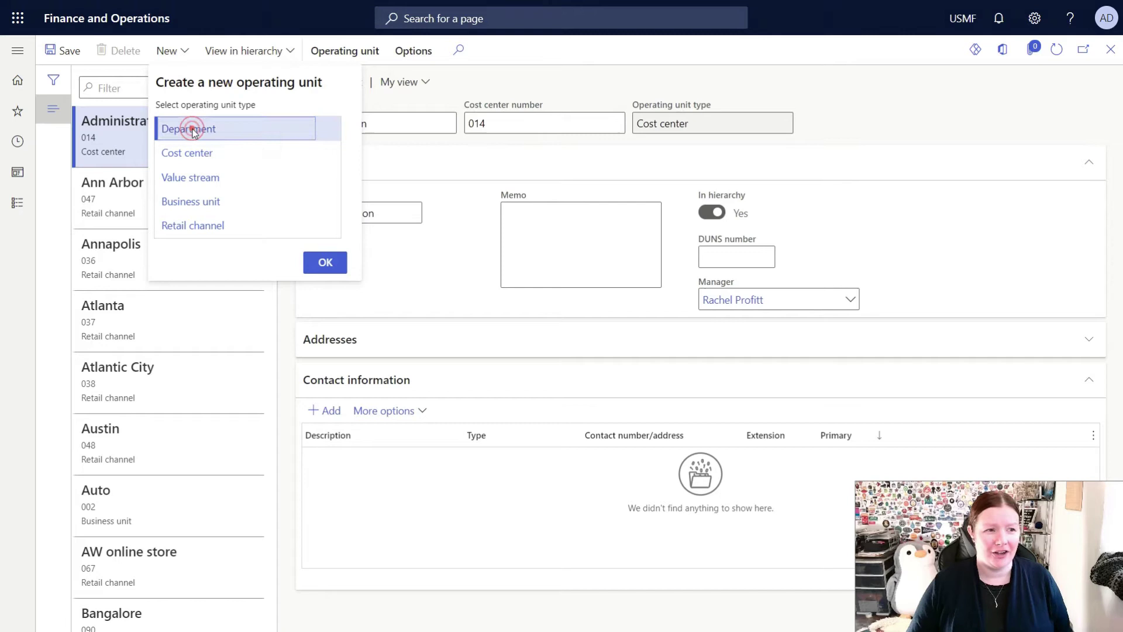
Confirm new department 230 and name it 'Unboxed Sample'
click(193, 130)
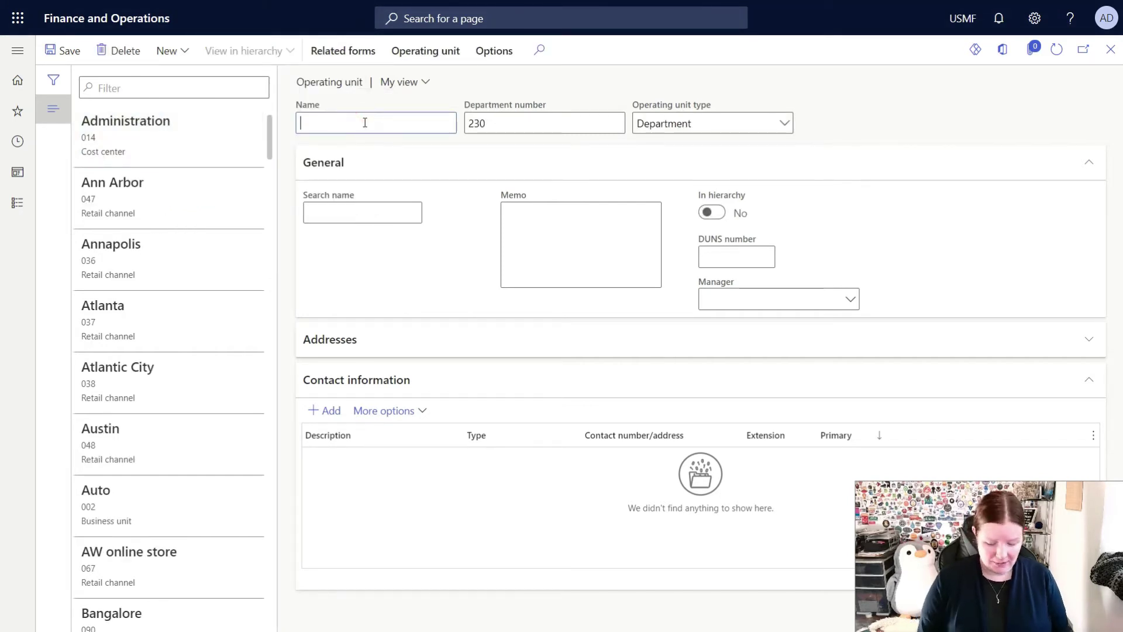
text(Unboxed )
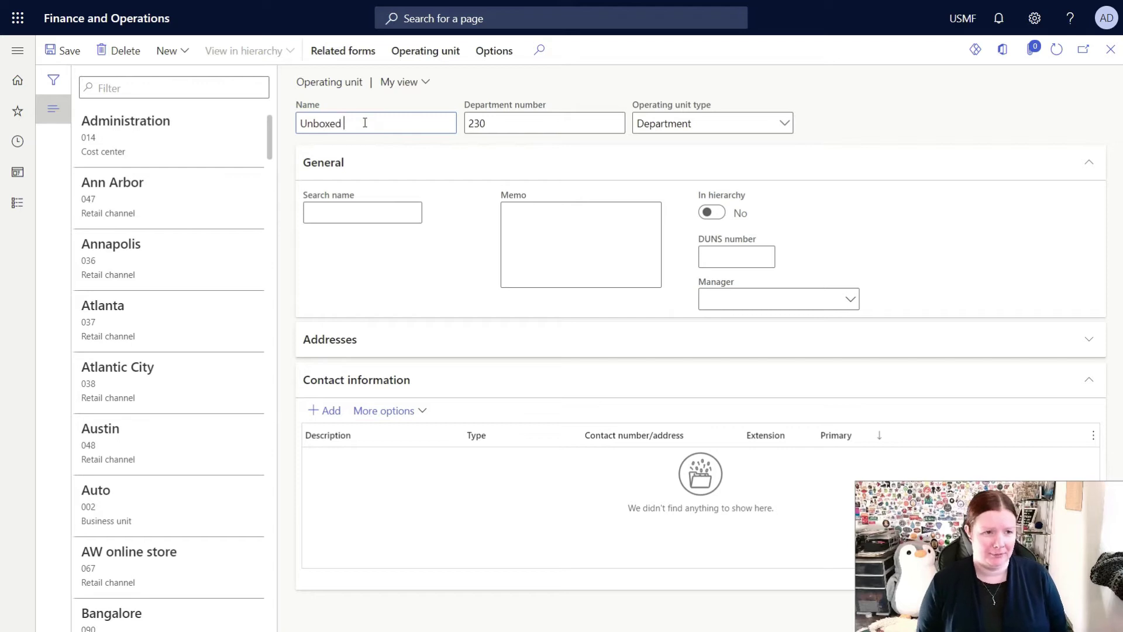
text(Sample)
key(Tab)
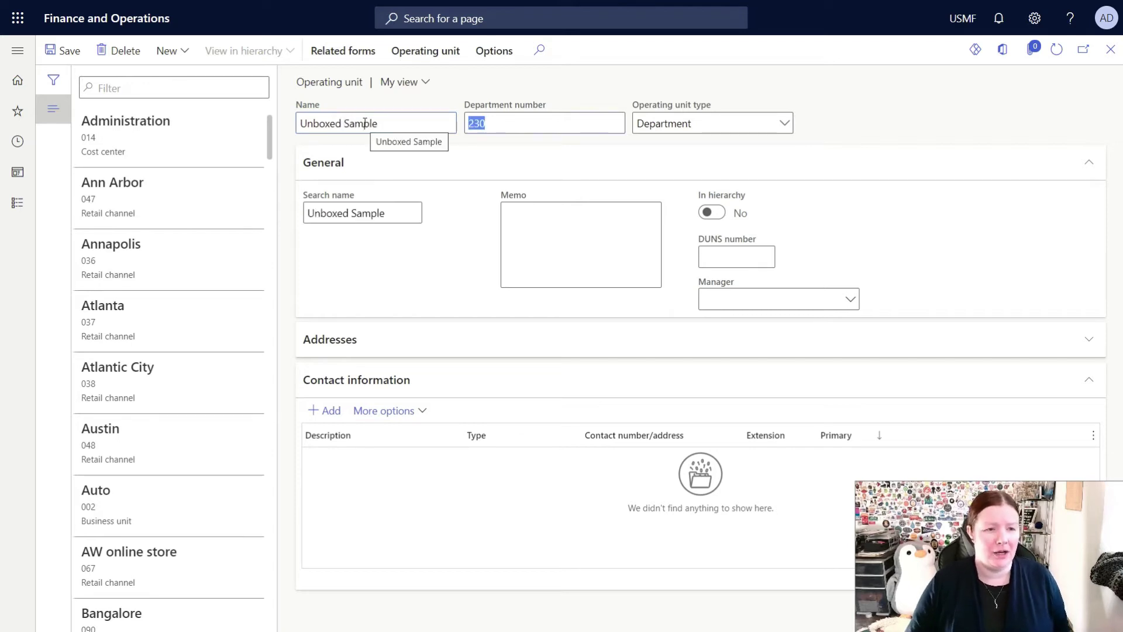
click(531, 125)
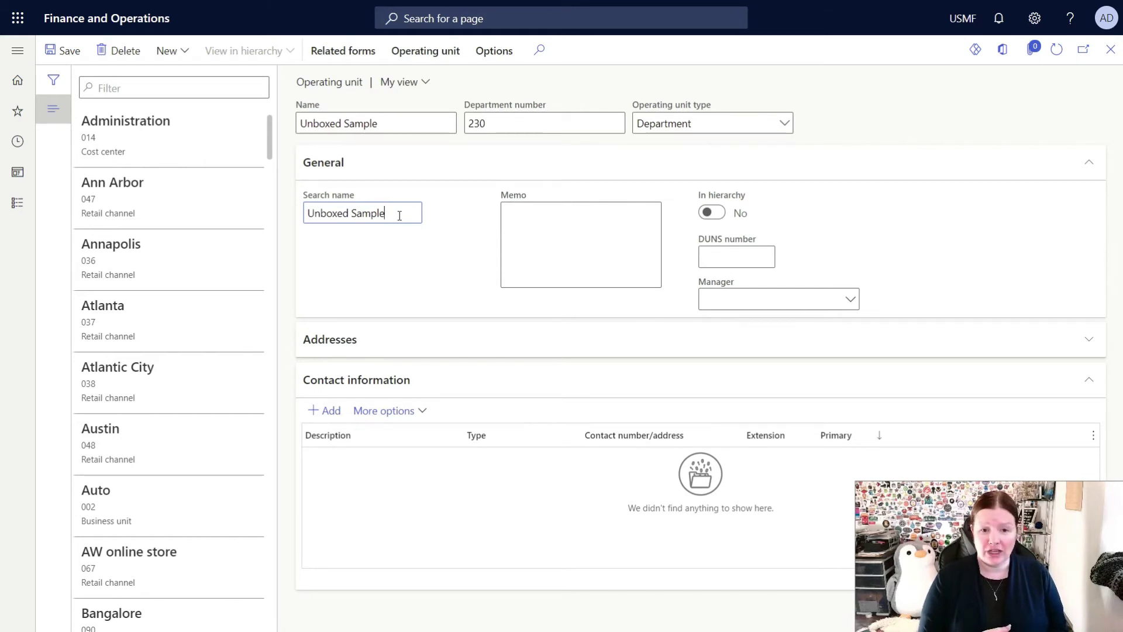
Enter the memo 'A place to type notes about the operating unit.' and leave In hierarchy at No
click(557, 212)
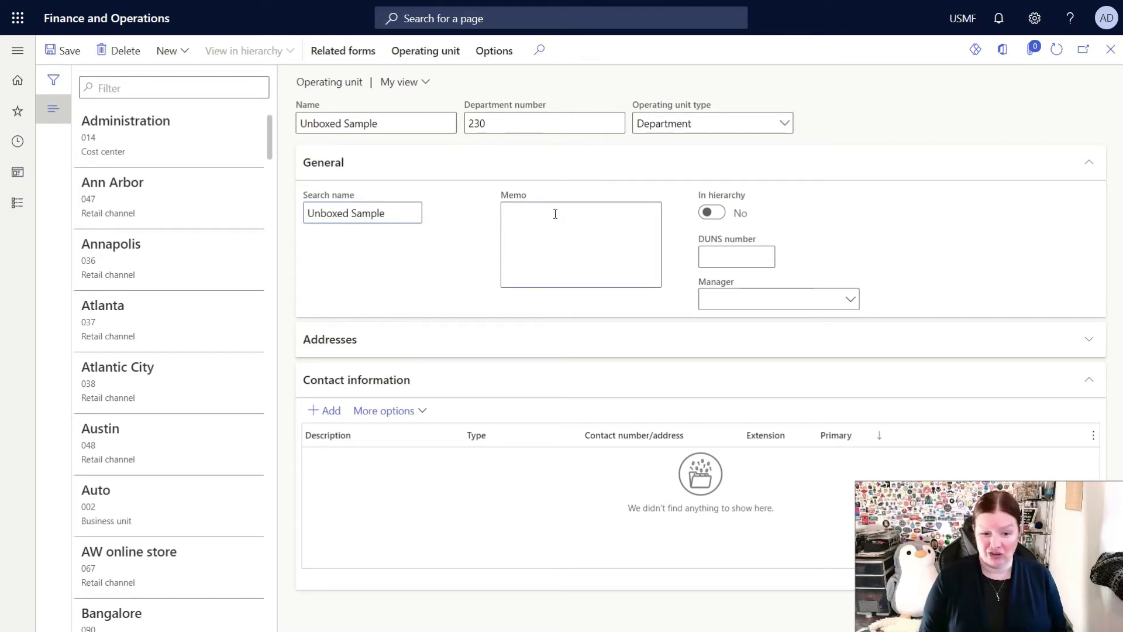
text(A place a)
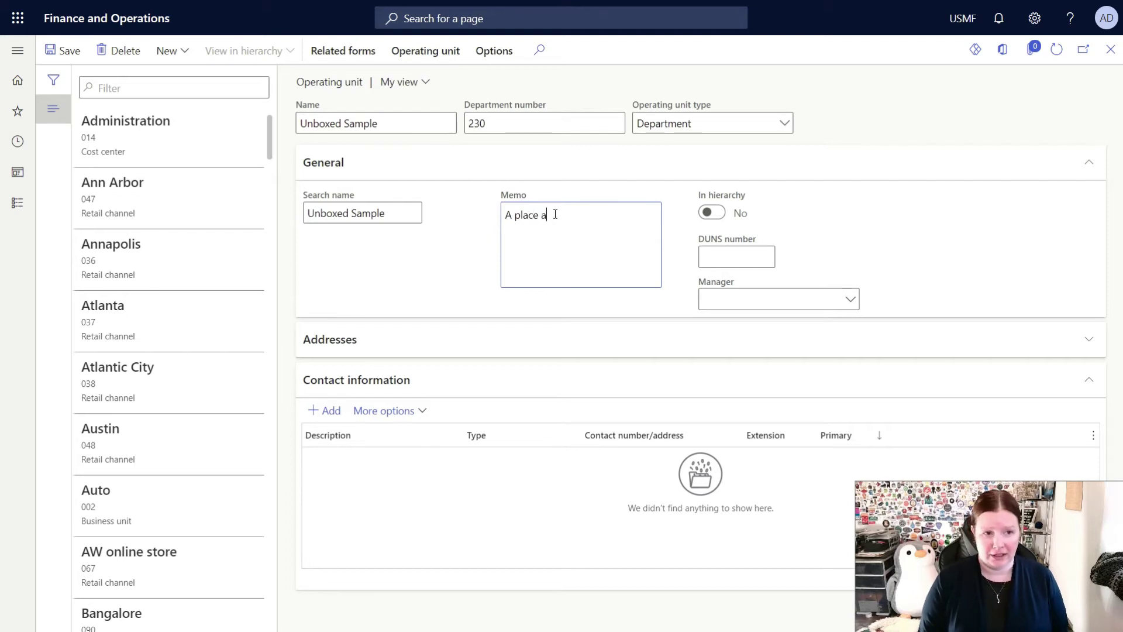
key(BackSpace)
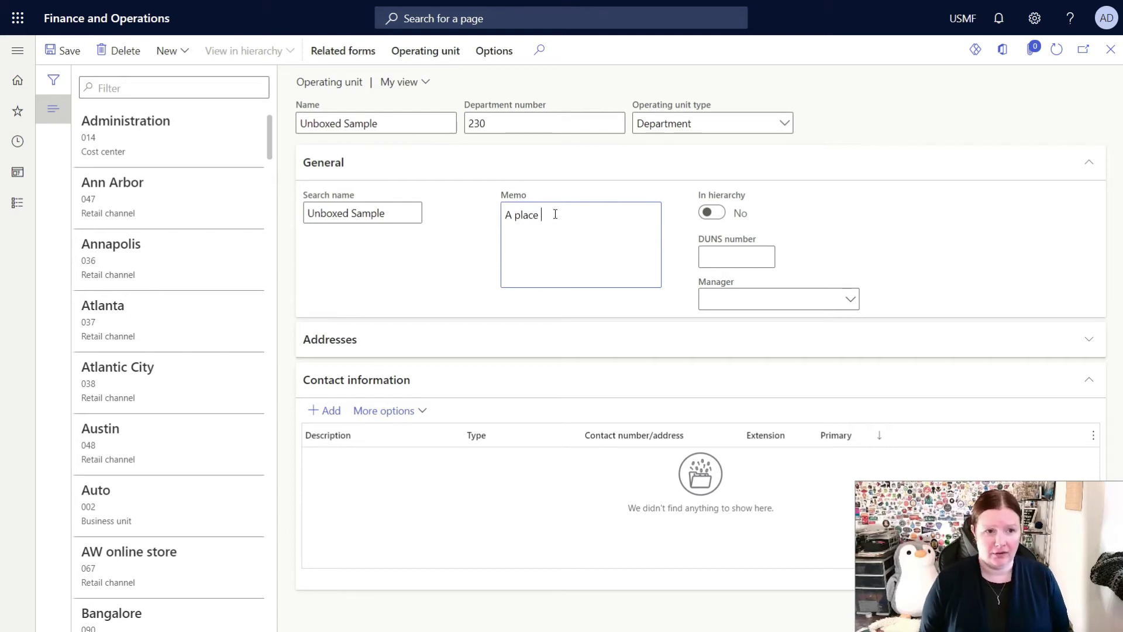
text(to type notes about the operating unit.)
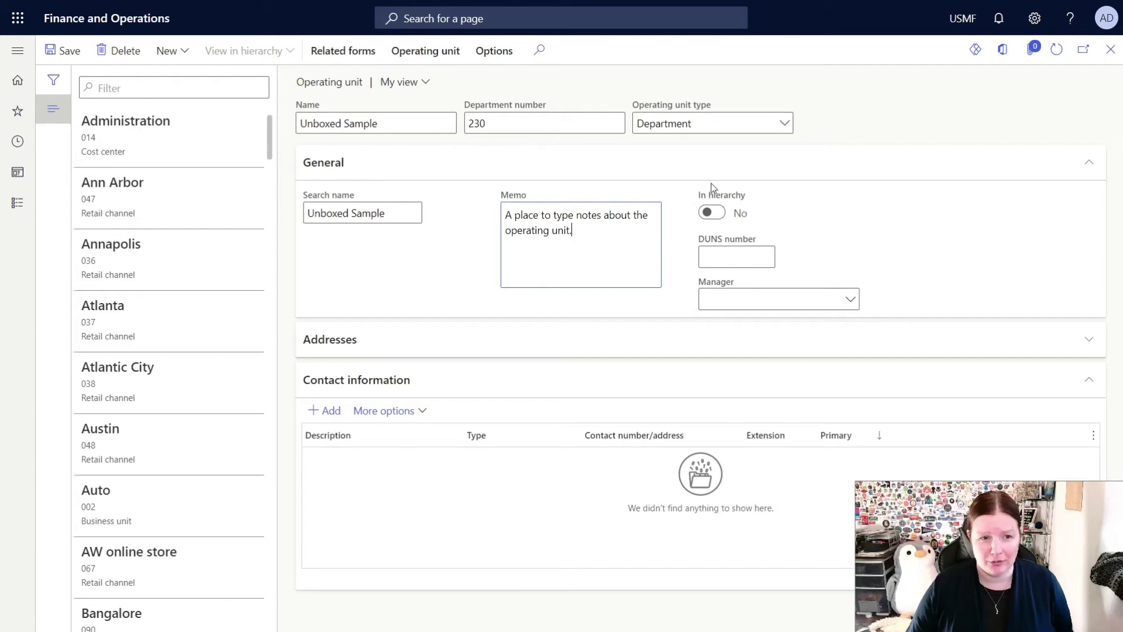
click(746, 215)
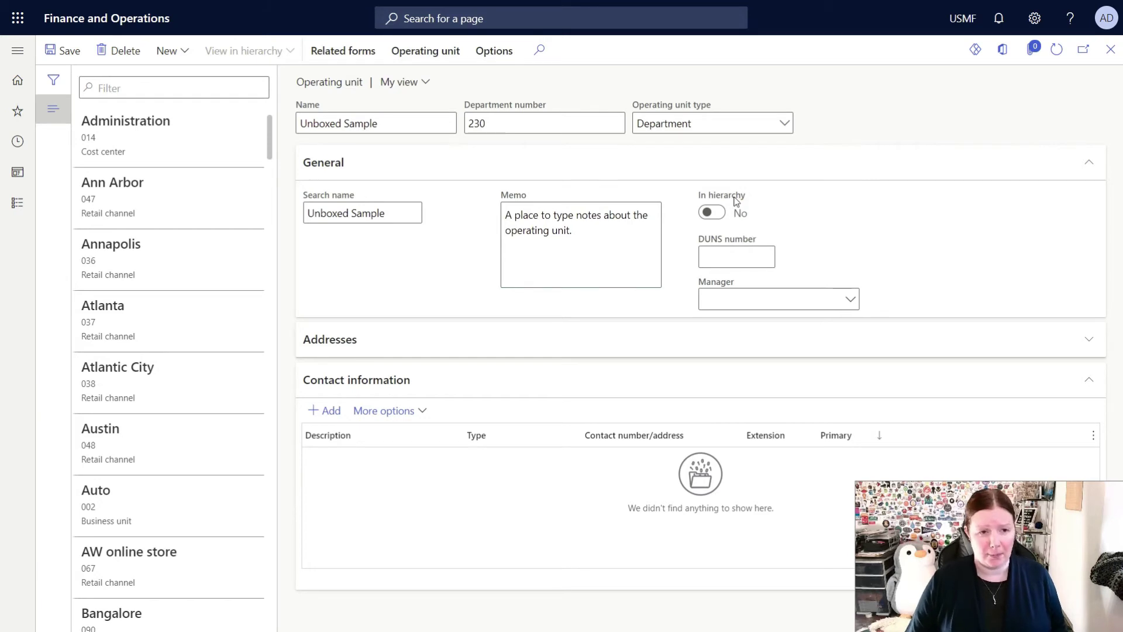
click(722, 214)
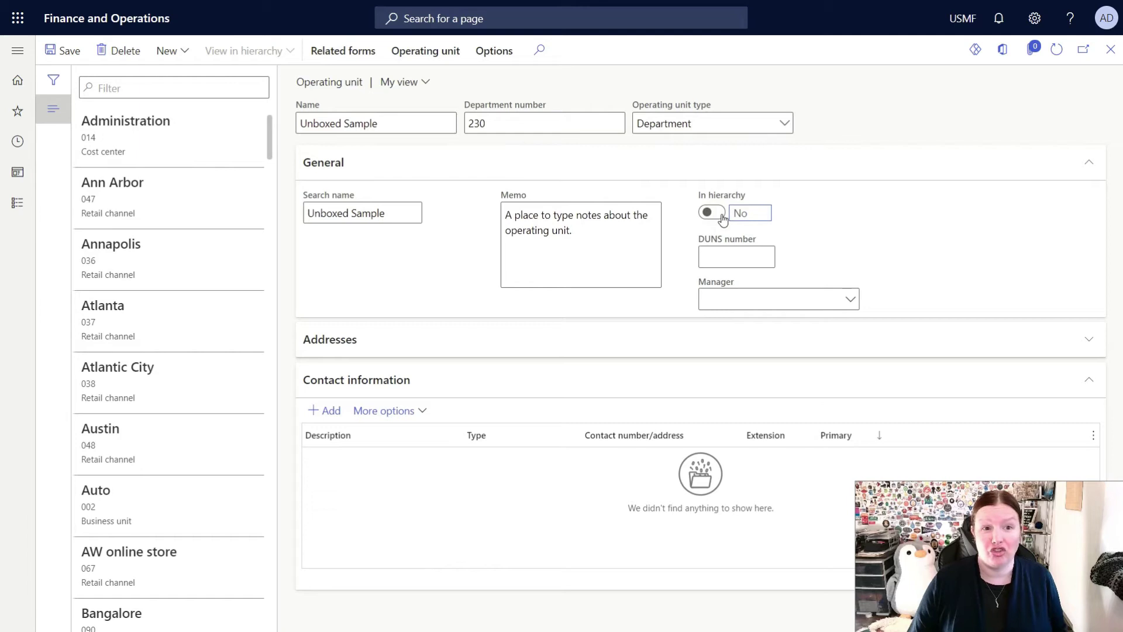
click(723, 260)
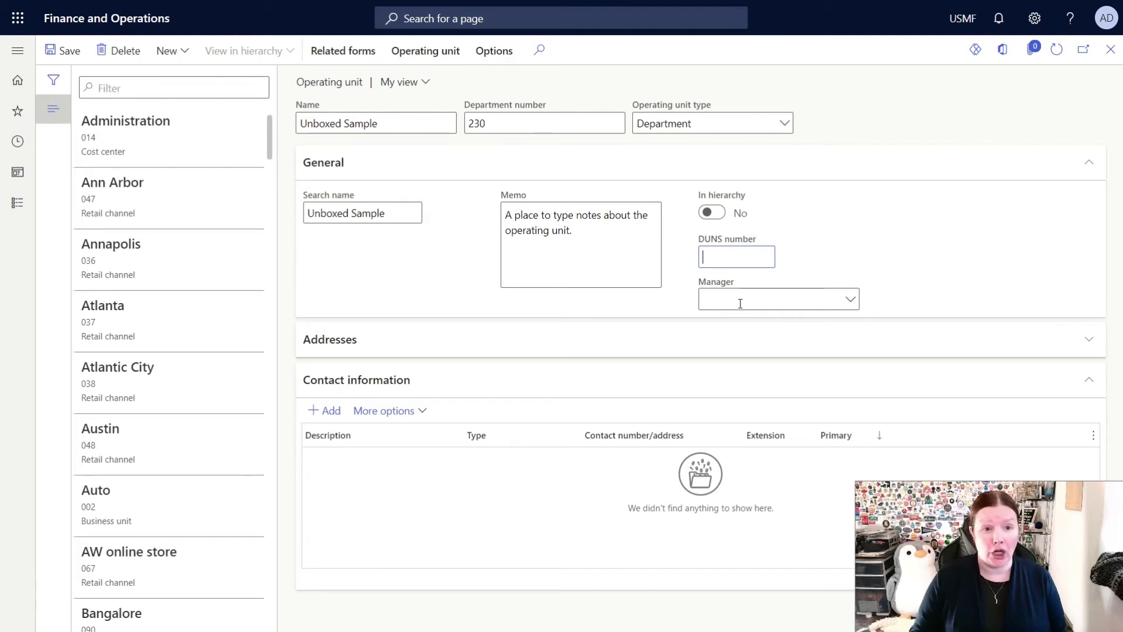
click(851, 301)
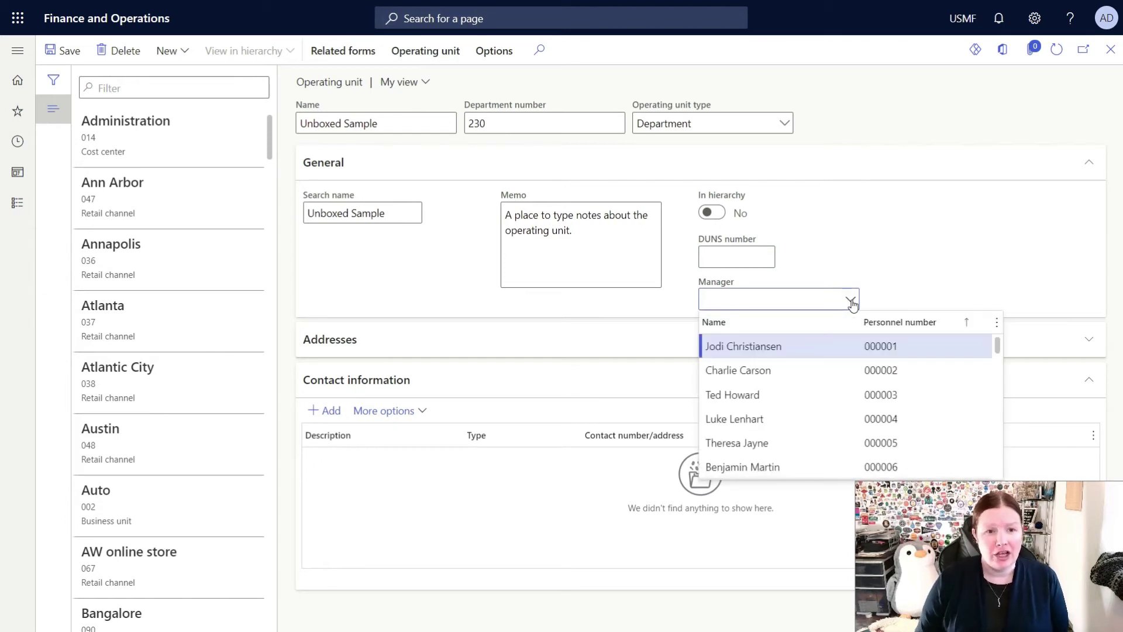
click(976, 271)
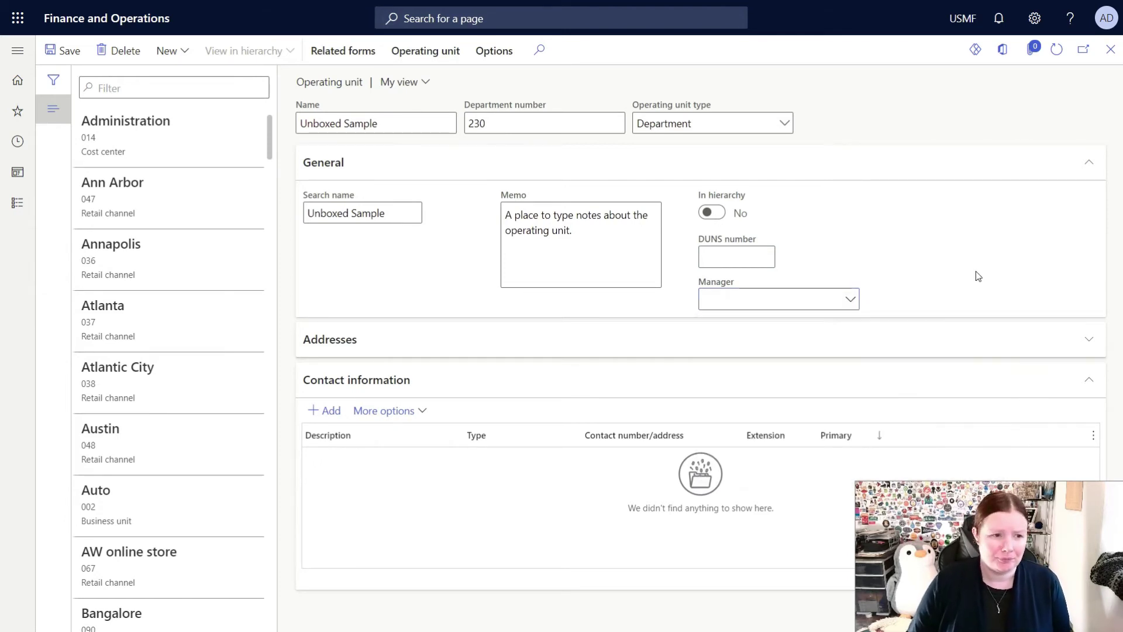
click(583, 343)
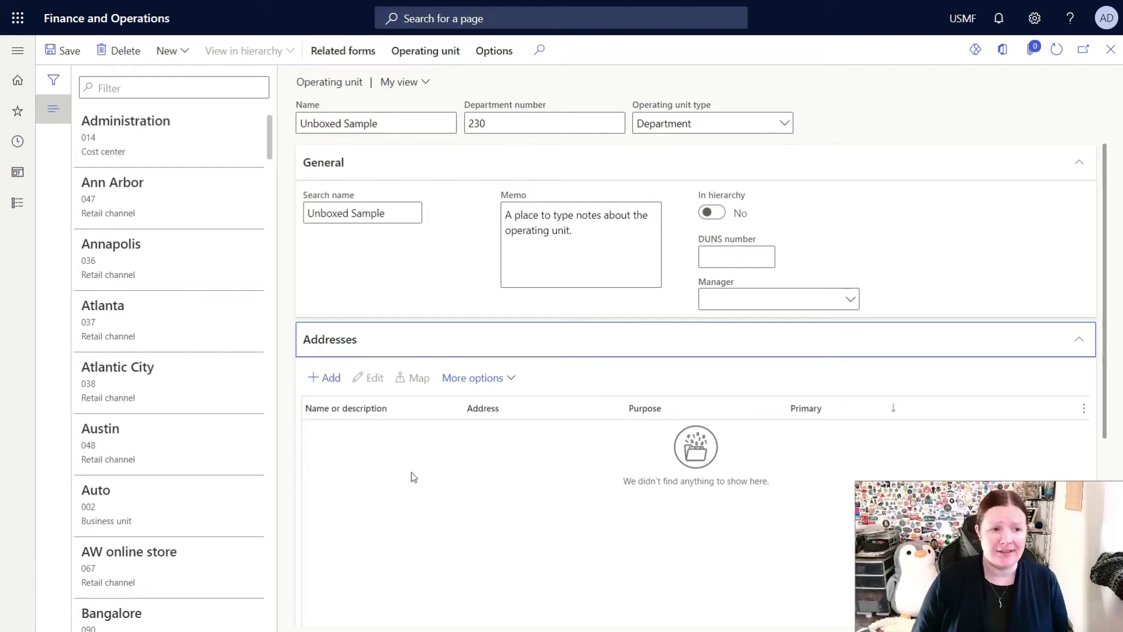
click(331, 379)
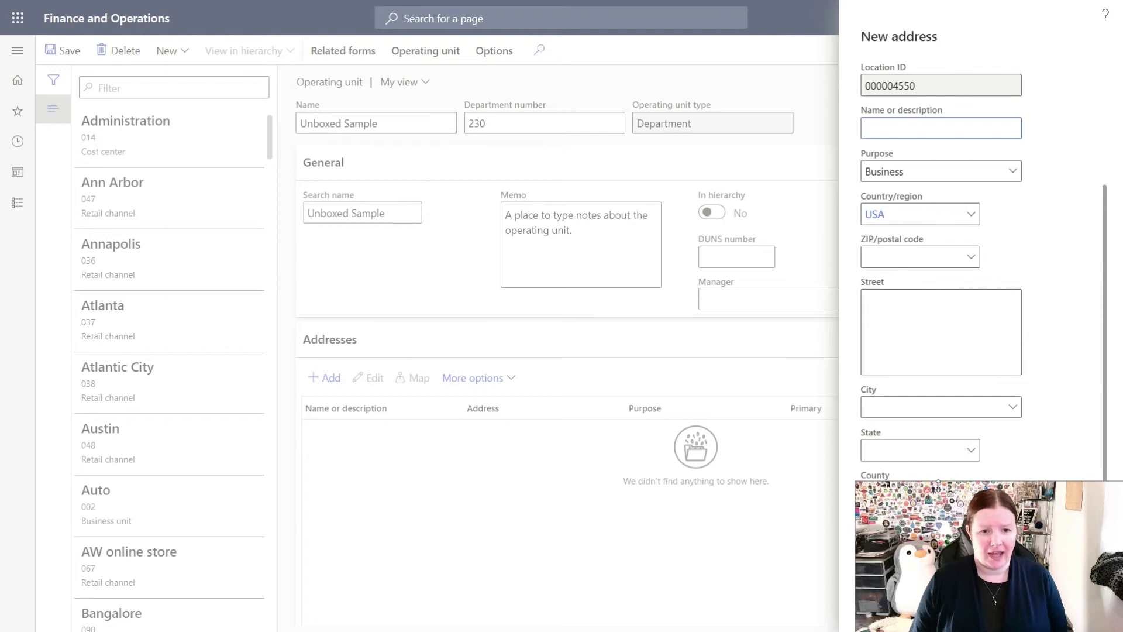
key(Escape)
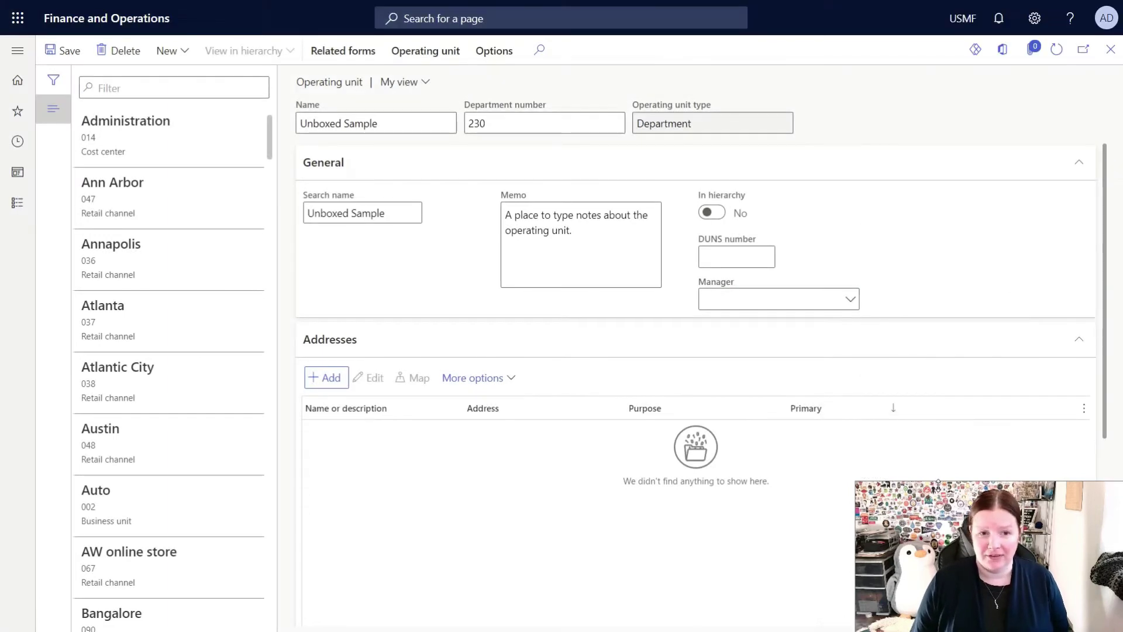
click(429, 347)
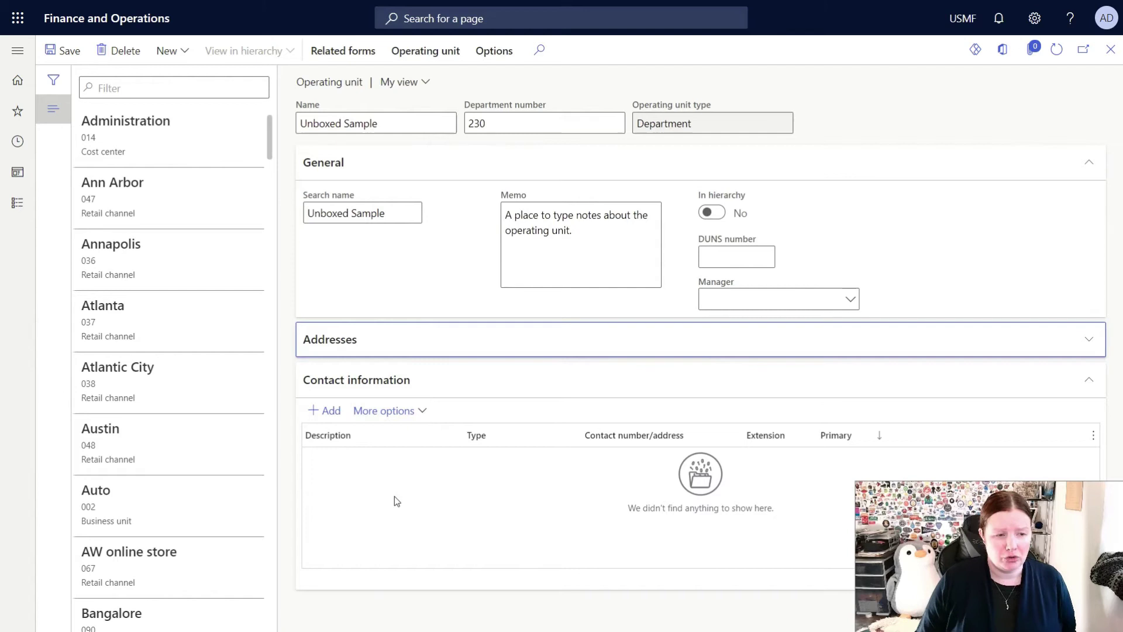
Add a contact information row described as 'Main phone'
click(328, 414)
click(356, 465)
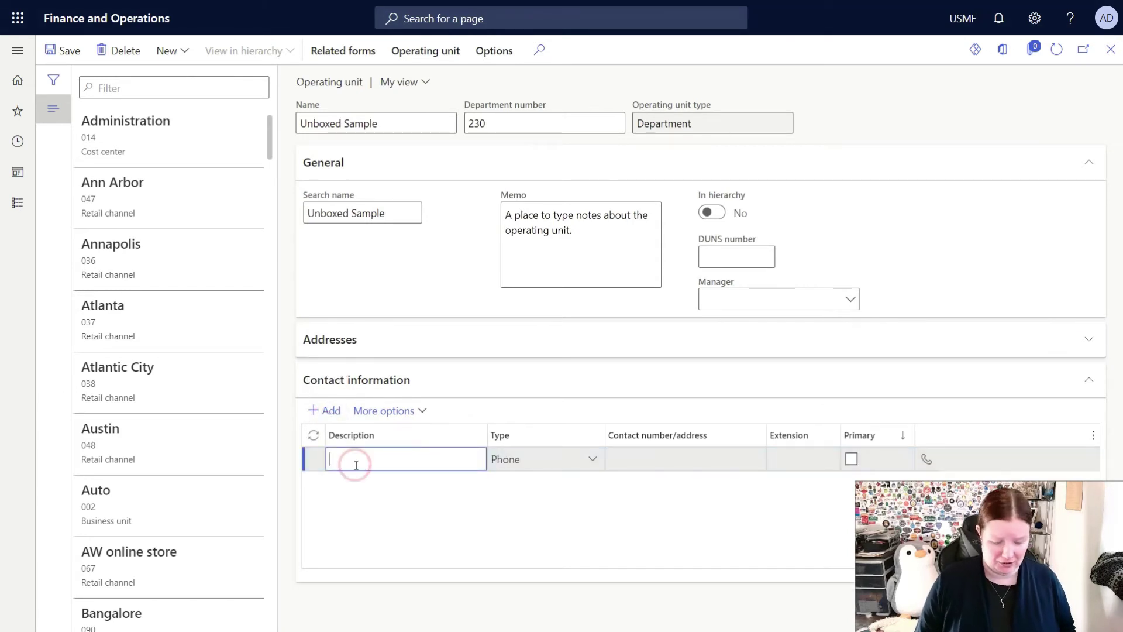
text(Main phaon)
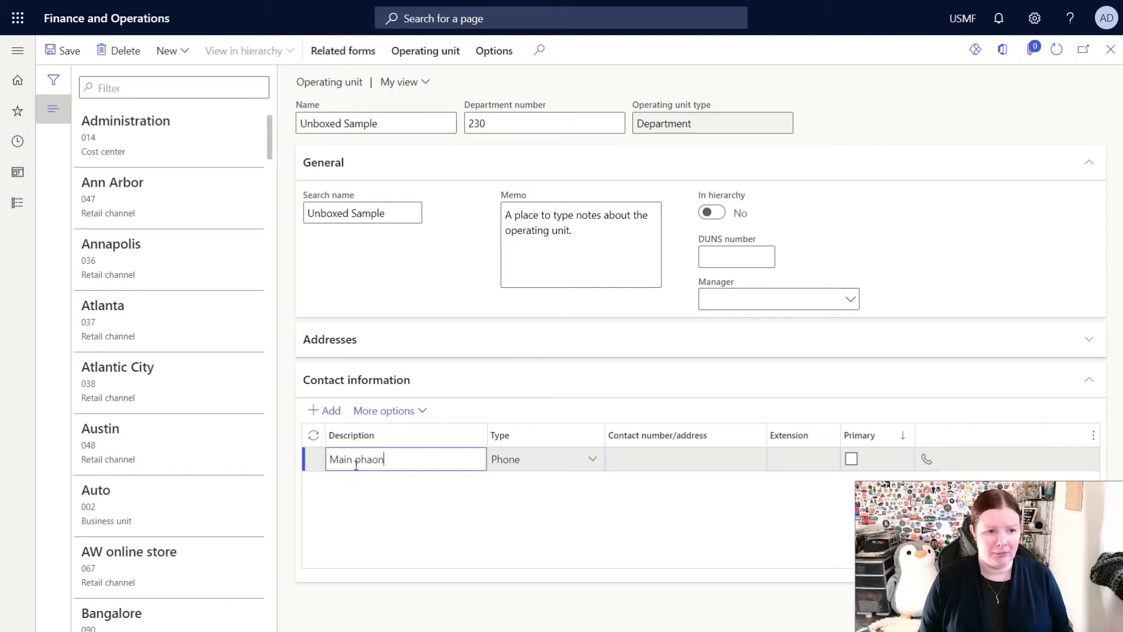
key(BackSpace)
key(BackSpace)
key(BackSpace)
text(one)
key(Tab)
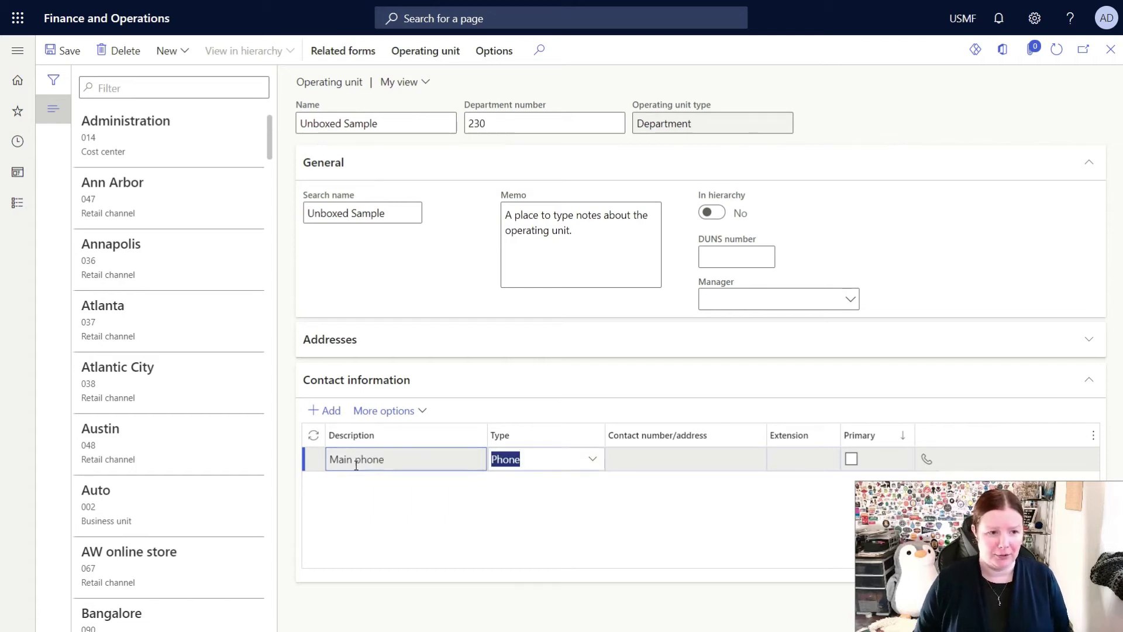
click(589, 462)
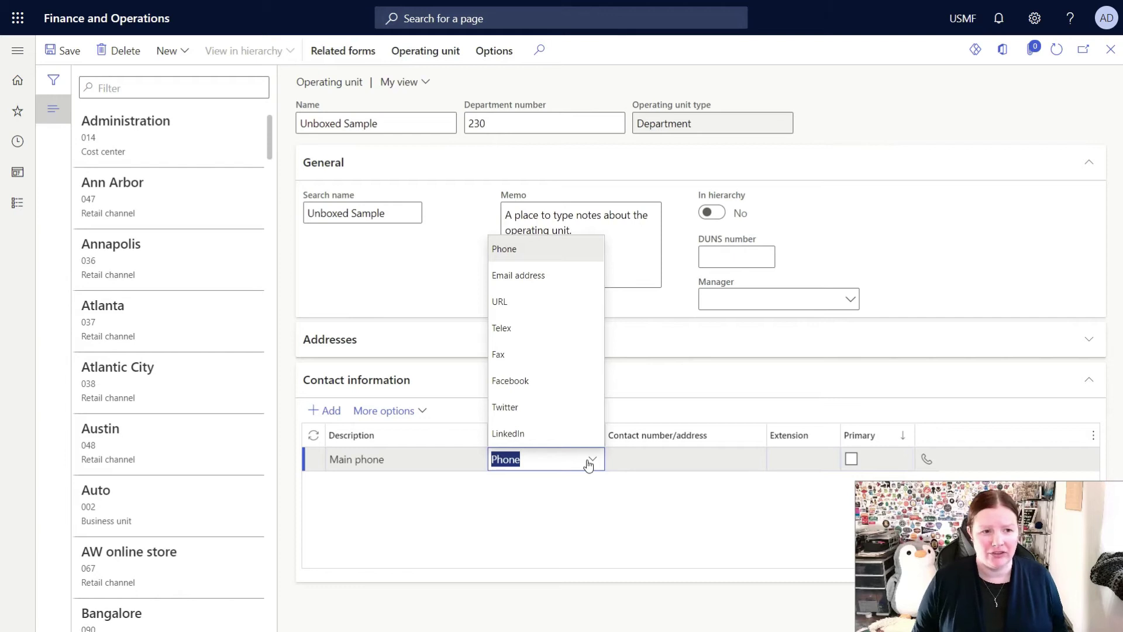
click(676, 462)
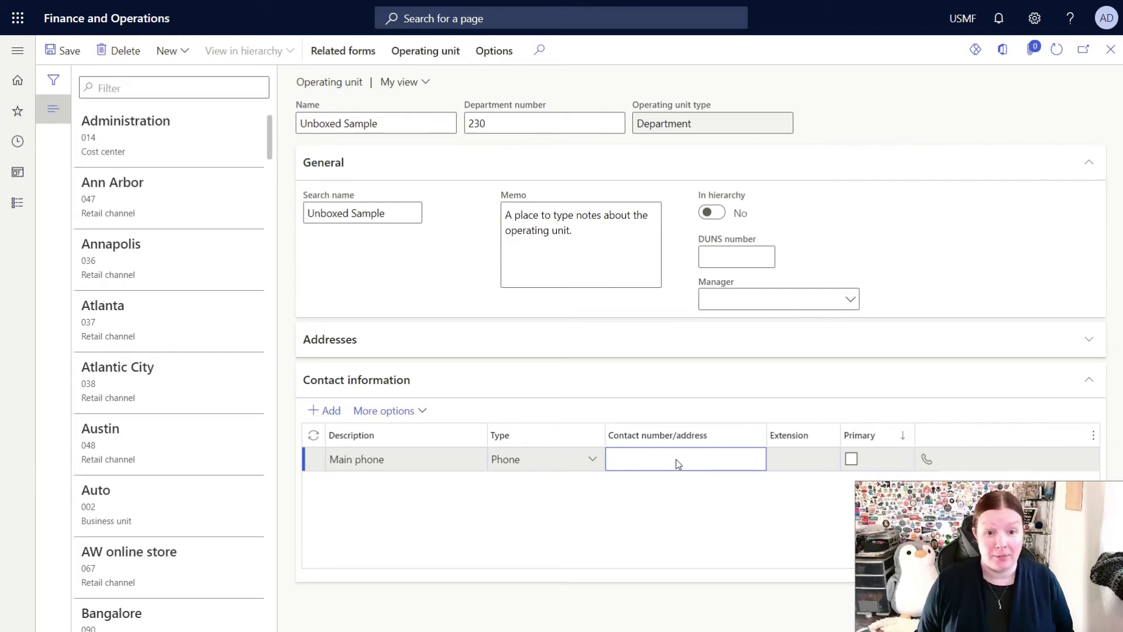
text(555-867-50)
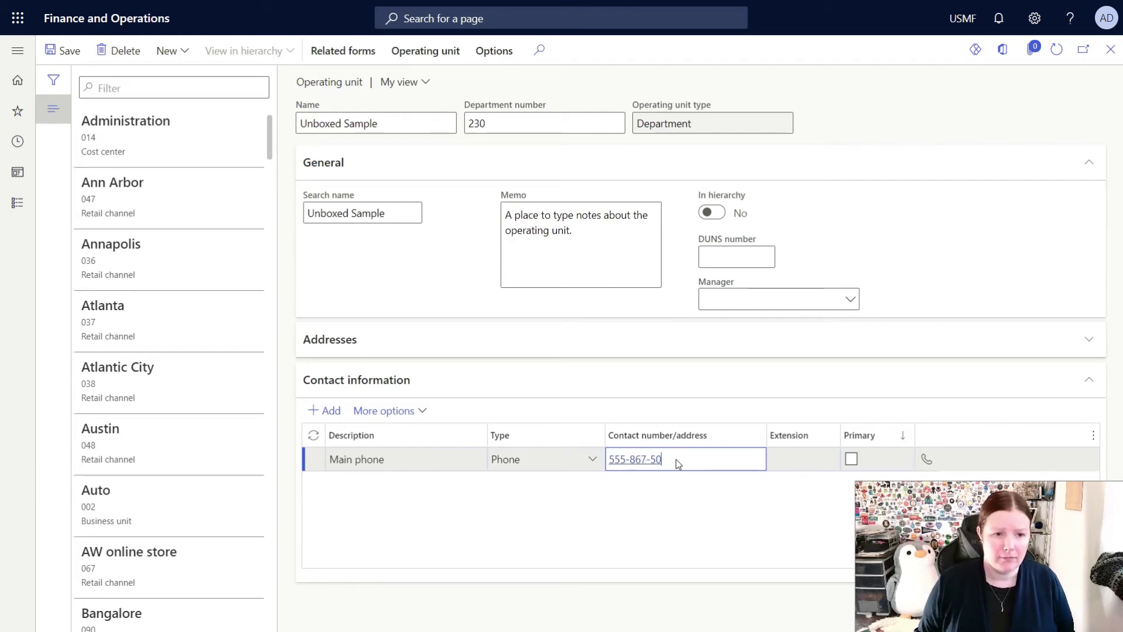
key(BackSpace)
text(309)
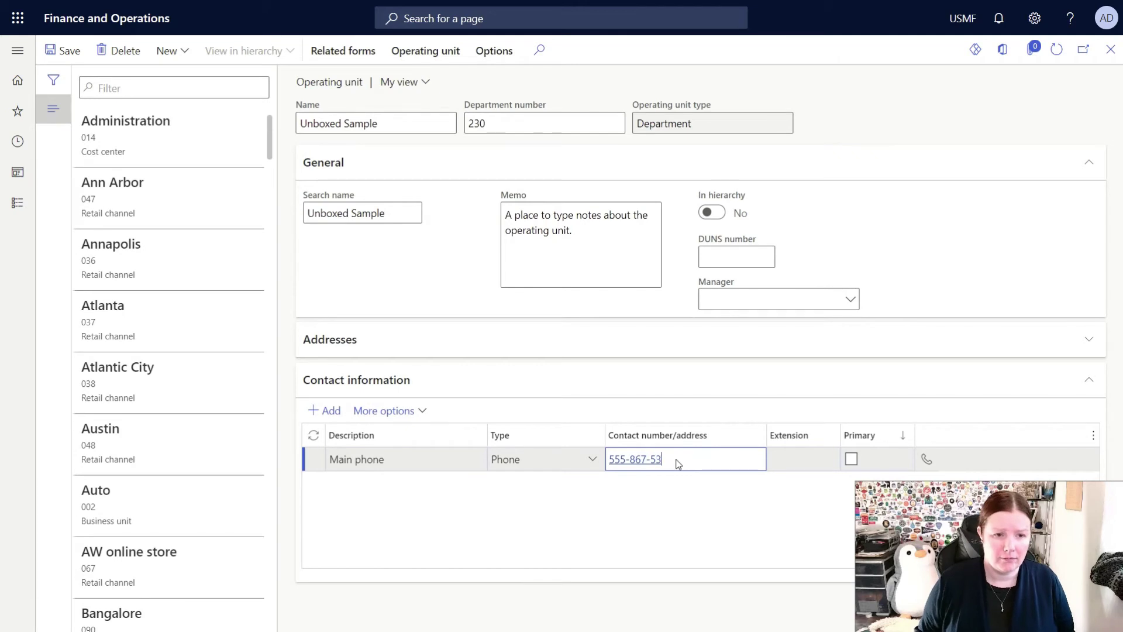
click(784, 462)
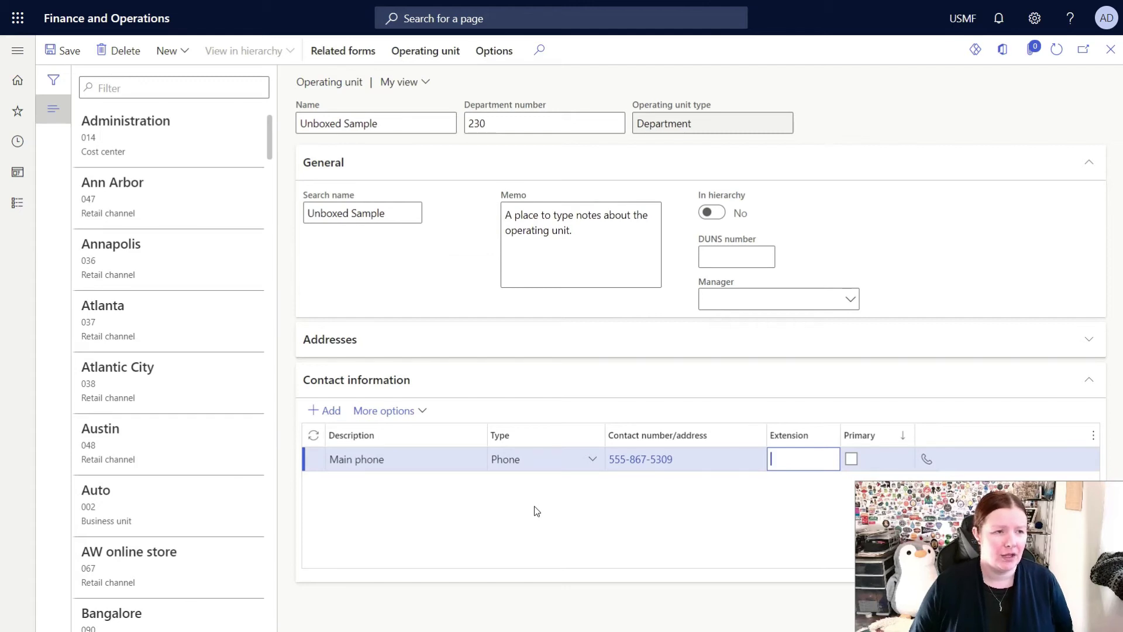
click(348, 52)
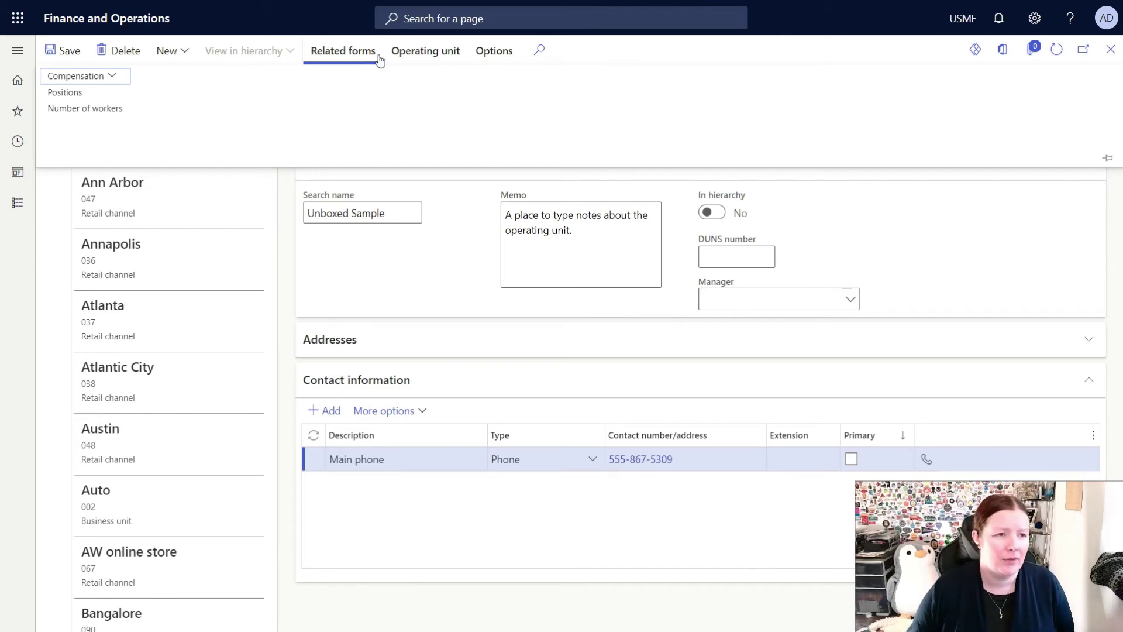
Review the Operating unit tab's registration options for department 230
click(422, 58)
click(422, 61)
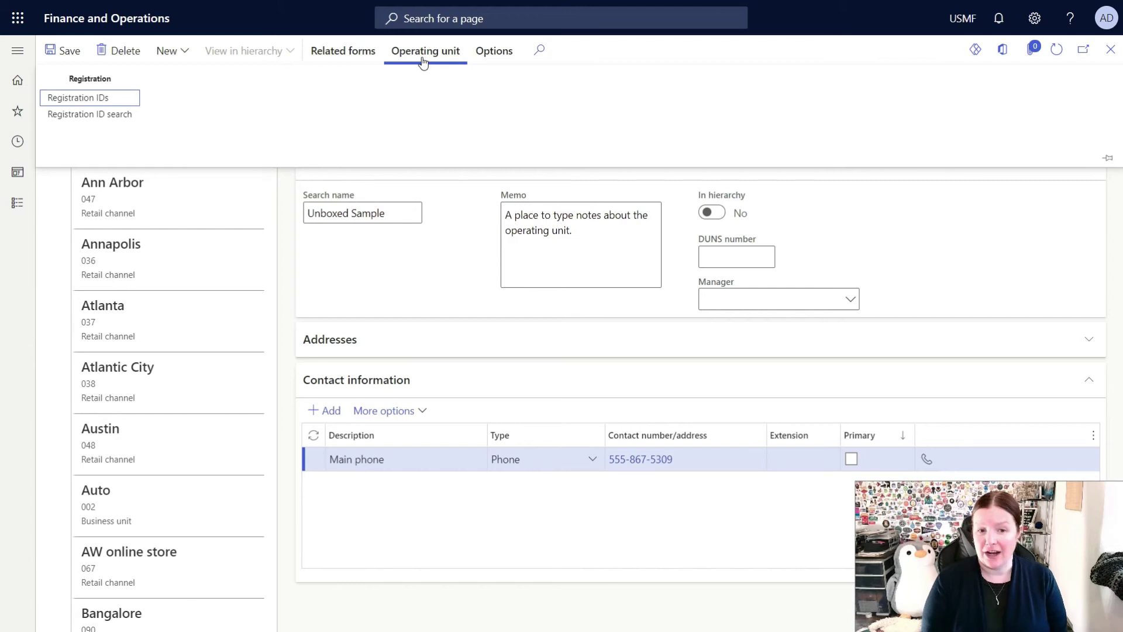
click(75, 99)
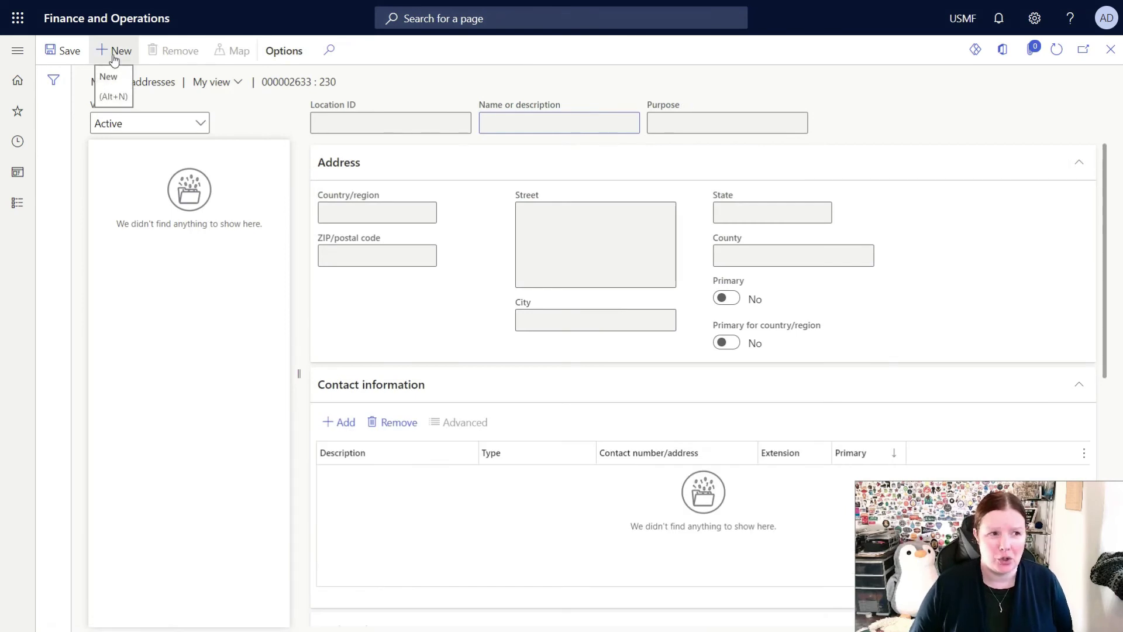
Add a new Business address named 'Unboxed Sample' in the USA, leaving the street blank
click(114, 54)
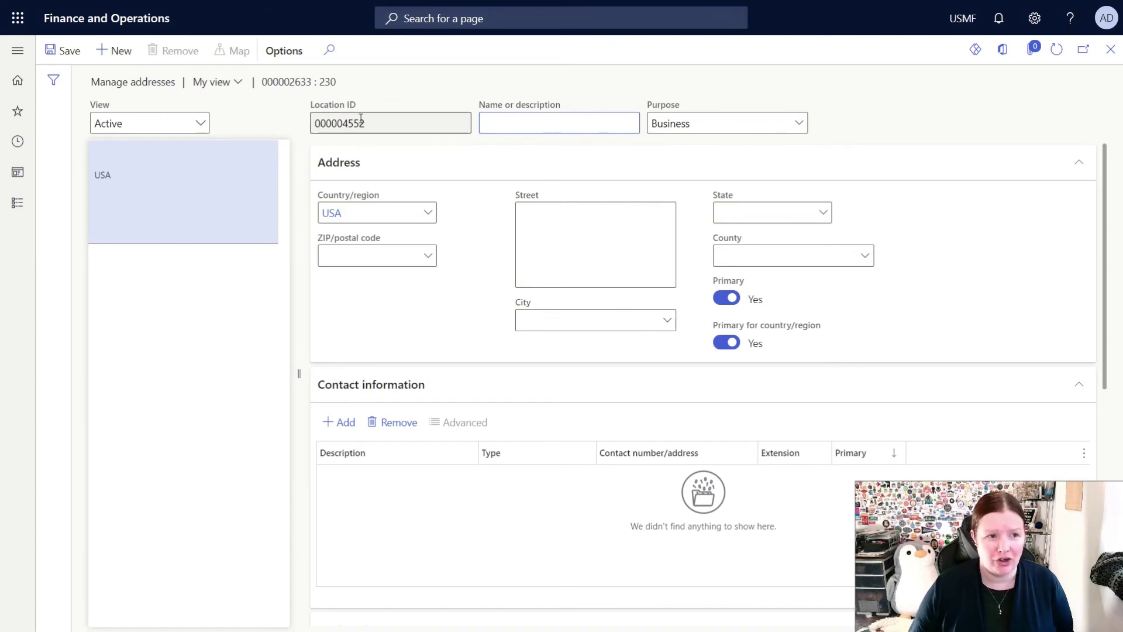
click(509, 122)
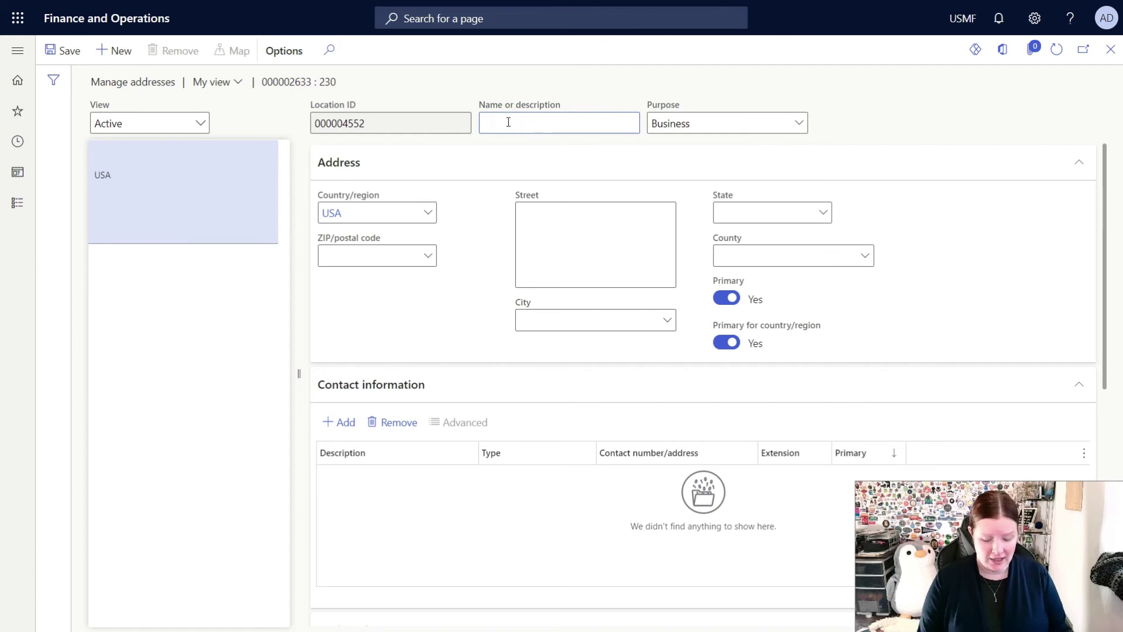
text(Unbo)
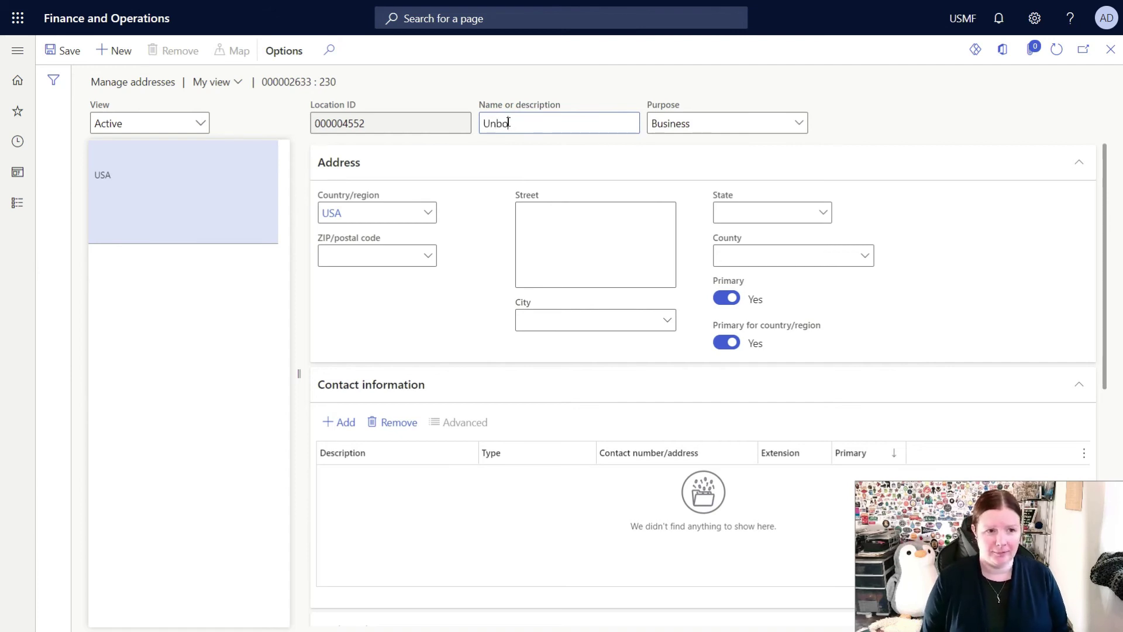
text(xed Sample)
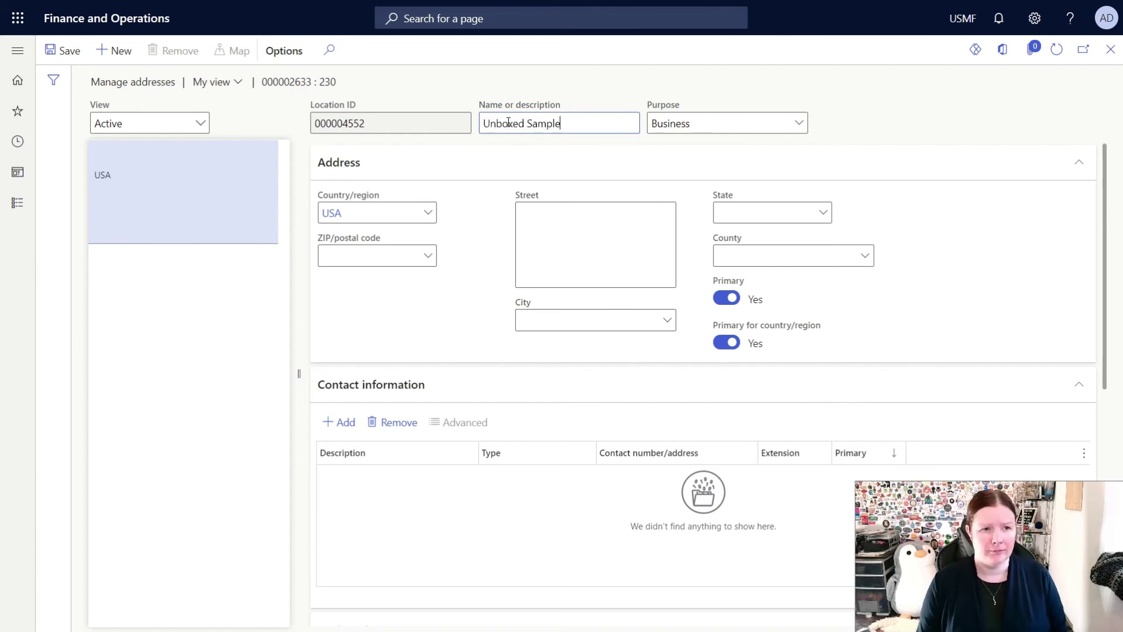
key(Tab)
click(597, 241)
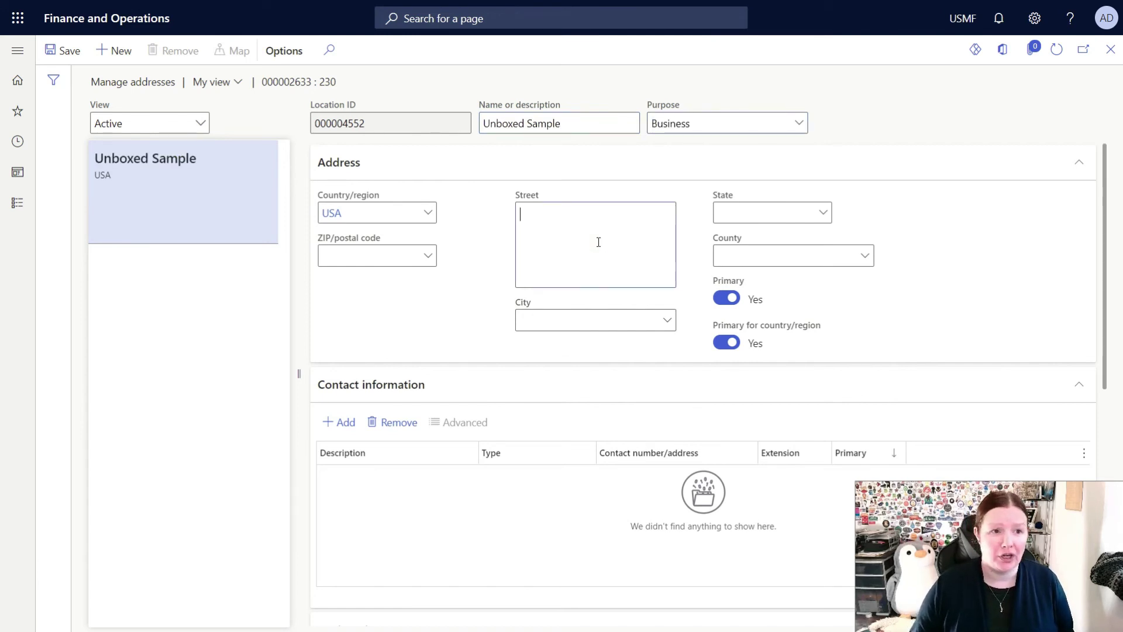
scroll(599, 242, down, 5)
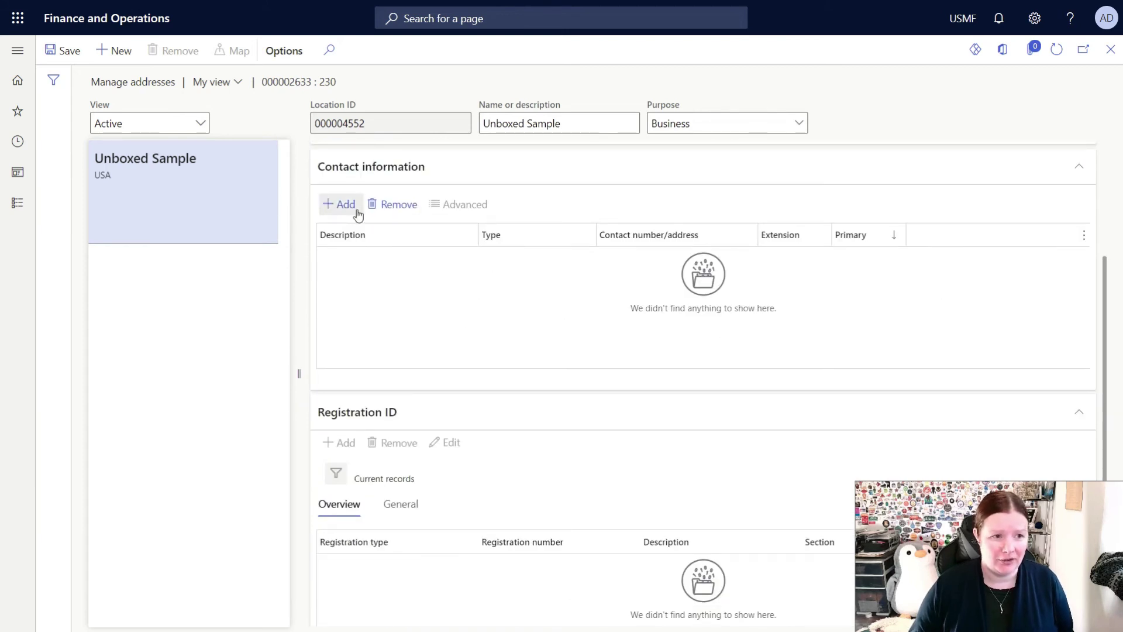
scroll(420, 263, down, 3)
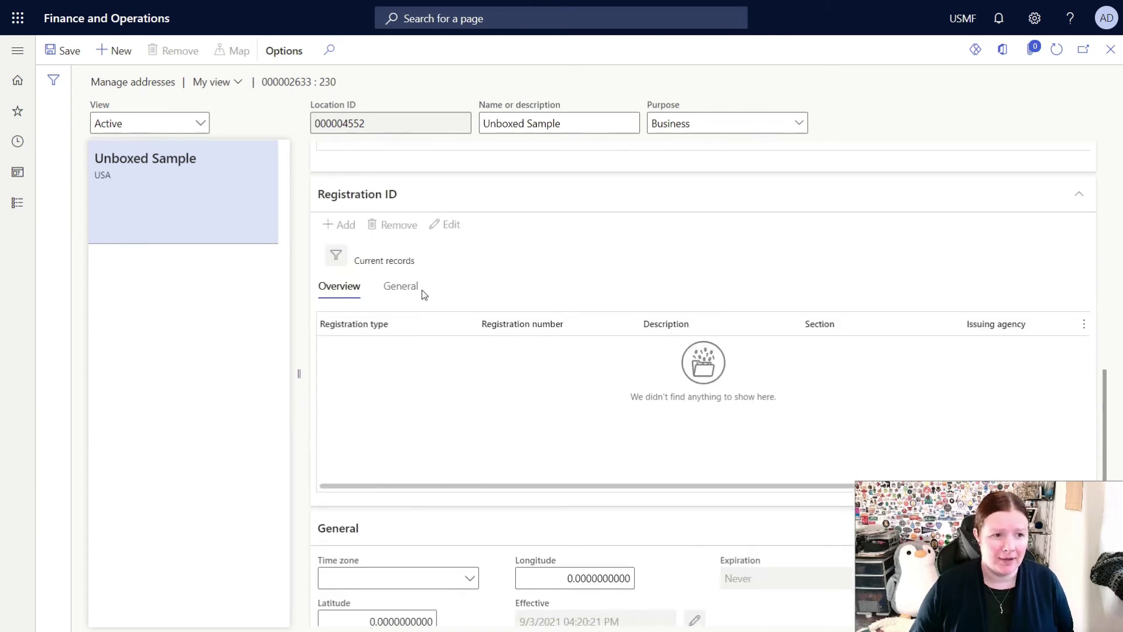
Save the Unboxed Sample address and add a blank registration ID line
click(70, 56)
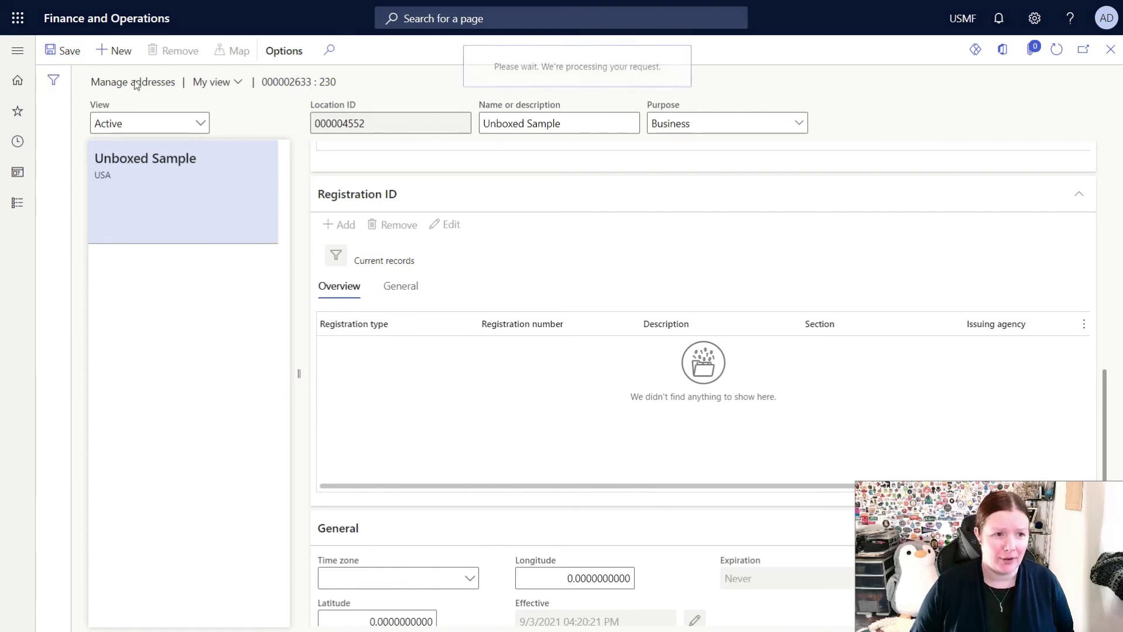
scroll(422, 421, down, 5)
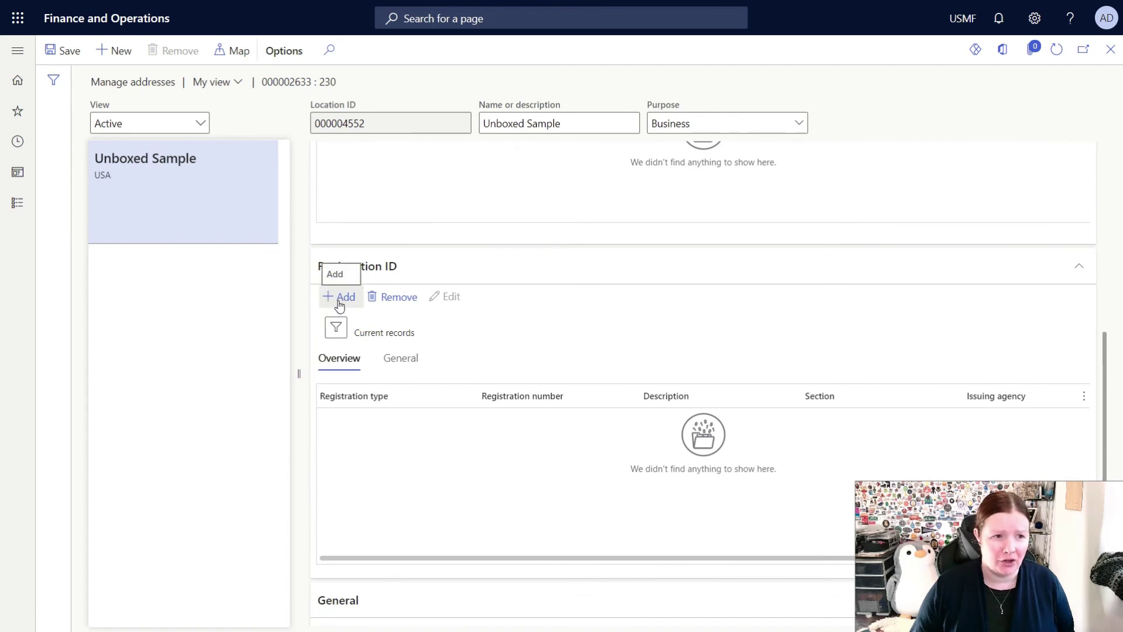
click(339, 305)
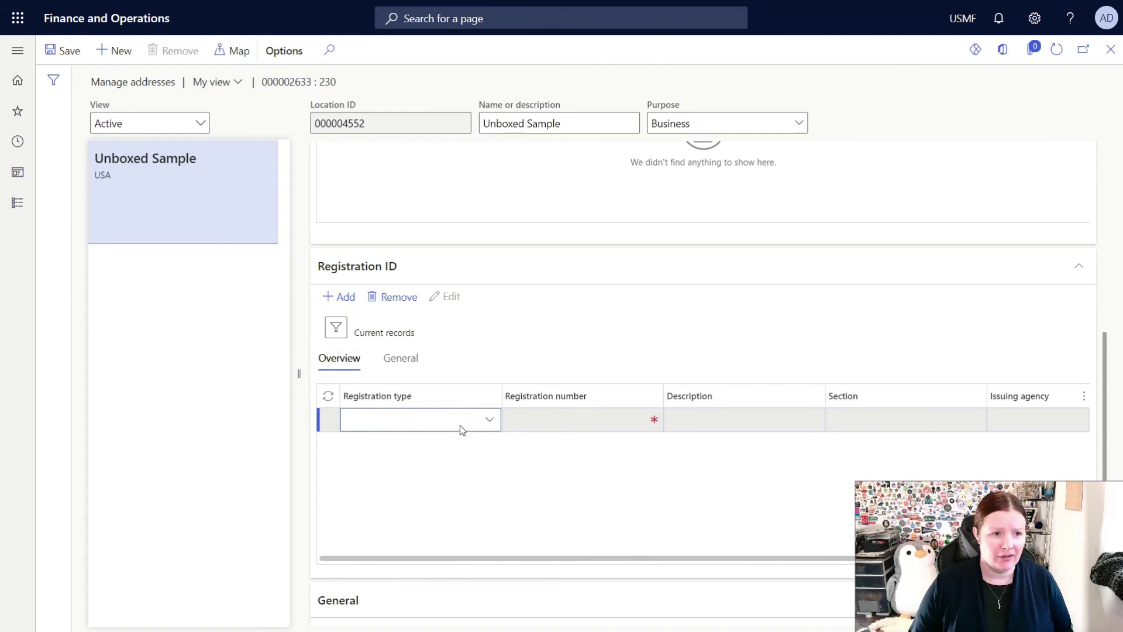
click(492, 420)
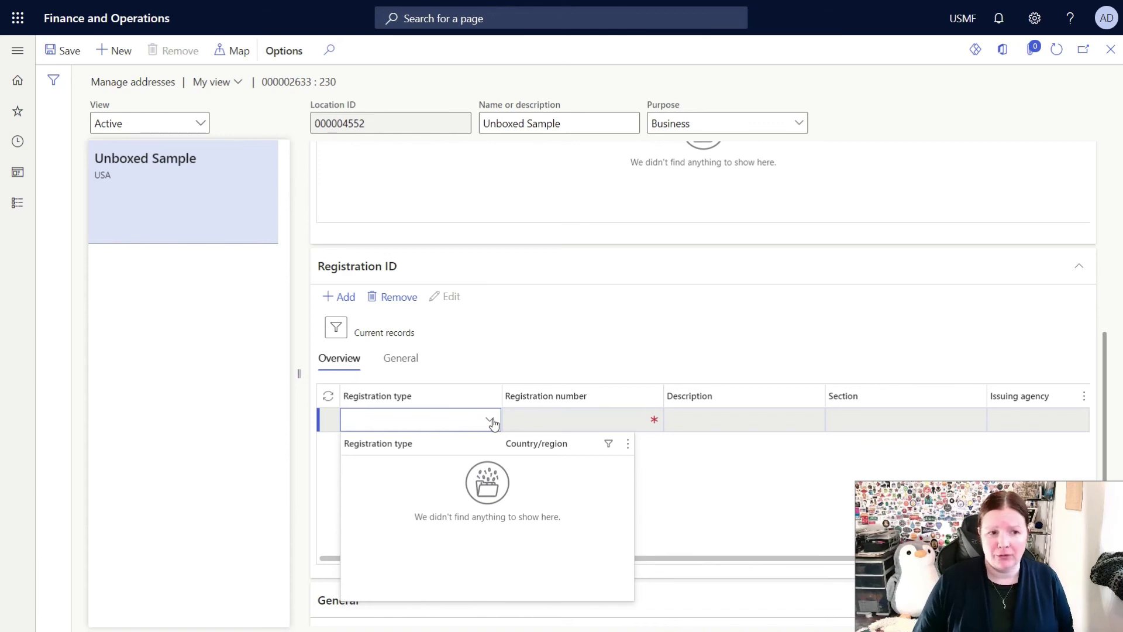
click(543, 420)
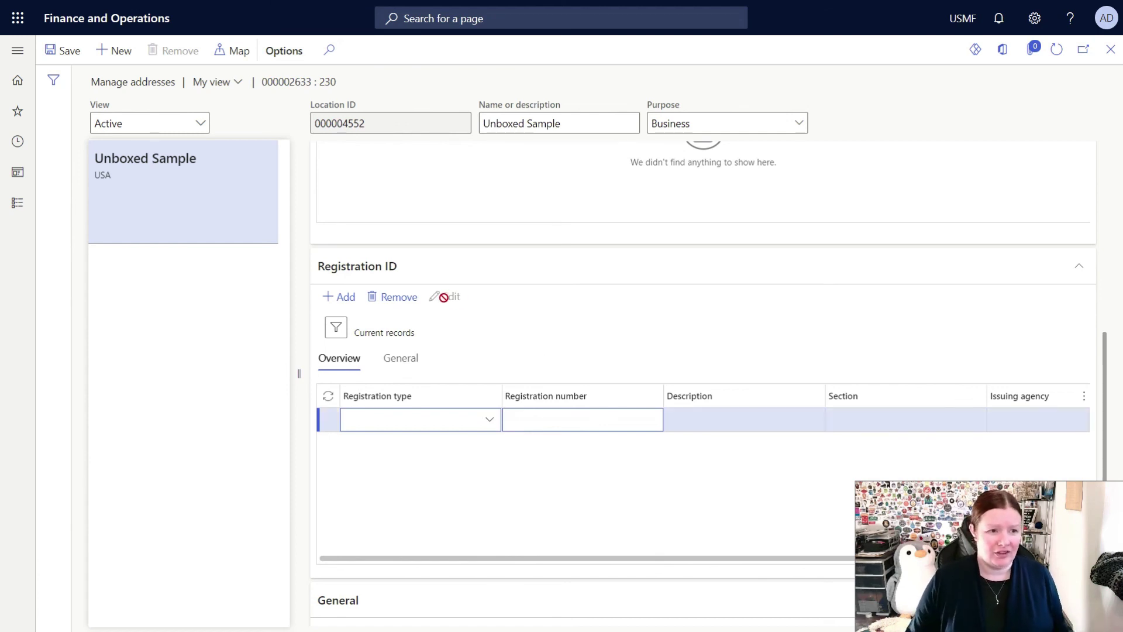
Remove the empty registration ID line from the Unboxed Sample address
click(414, 301)
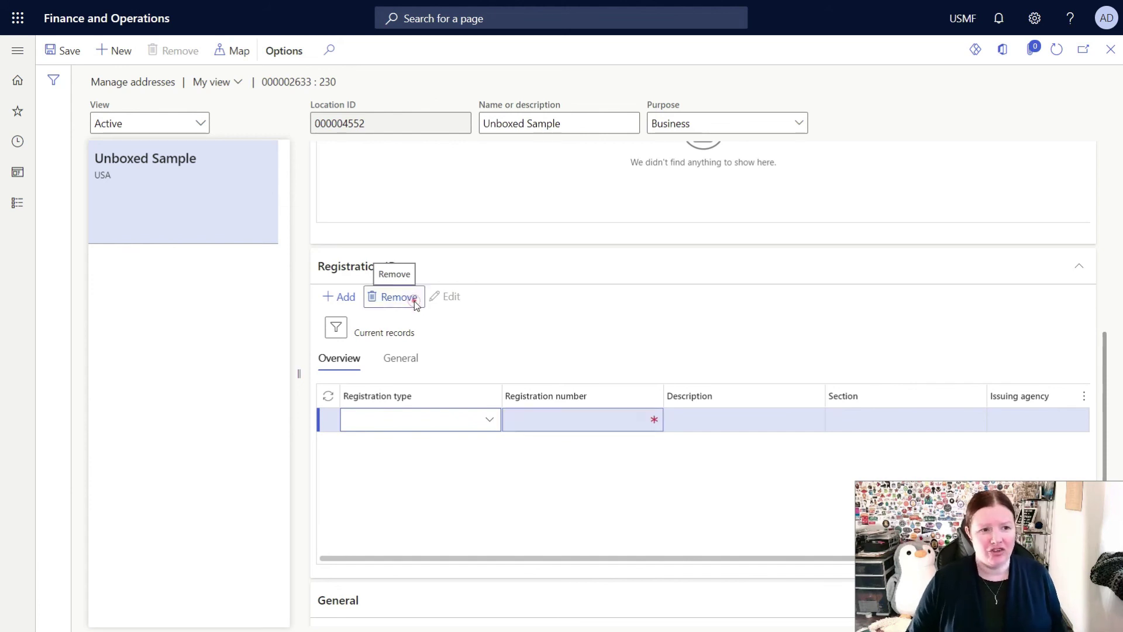
scroll(484, 447, down, 2)
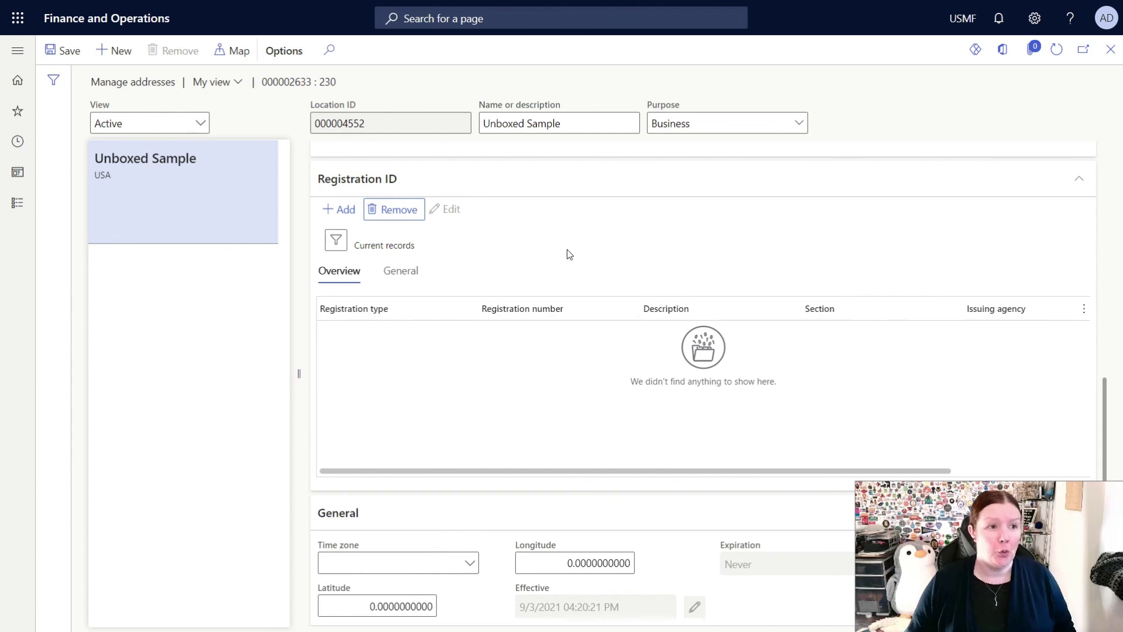
Close Manage addresses to return to the Unboxed Sample department form
click(1116, 59)
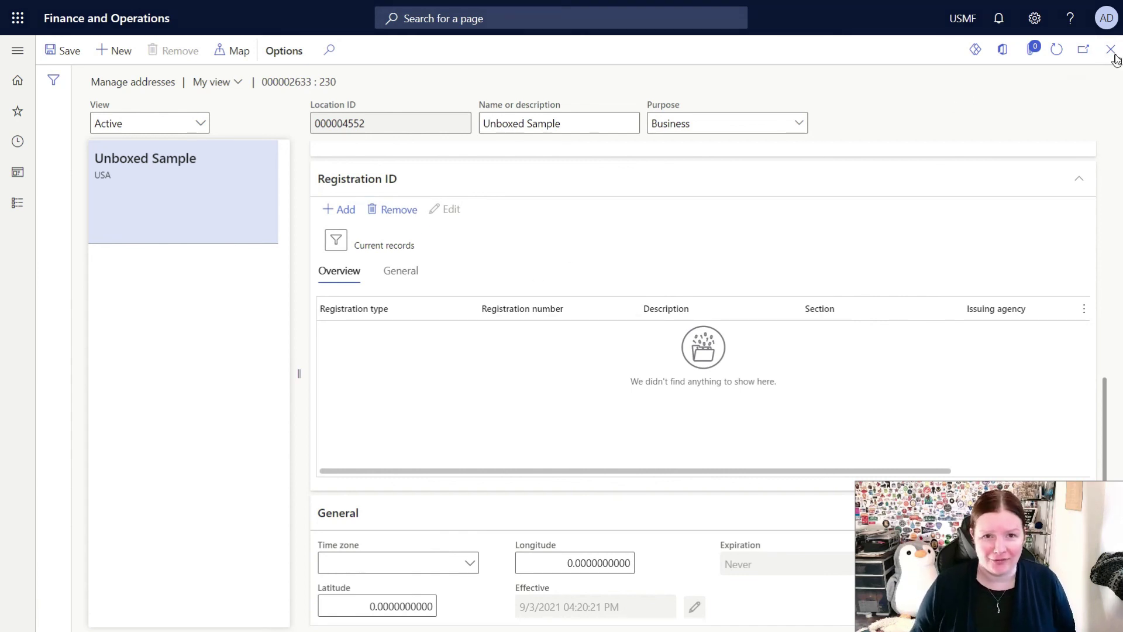